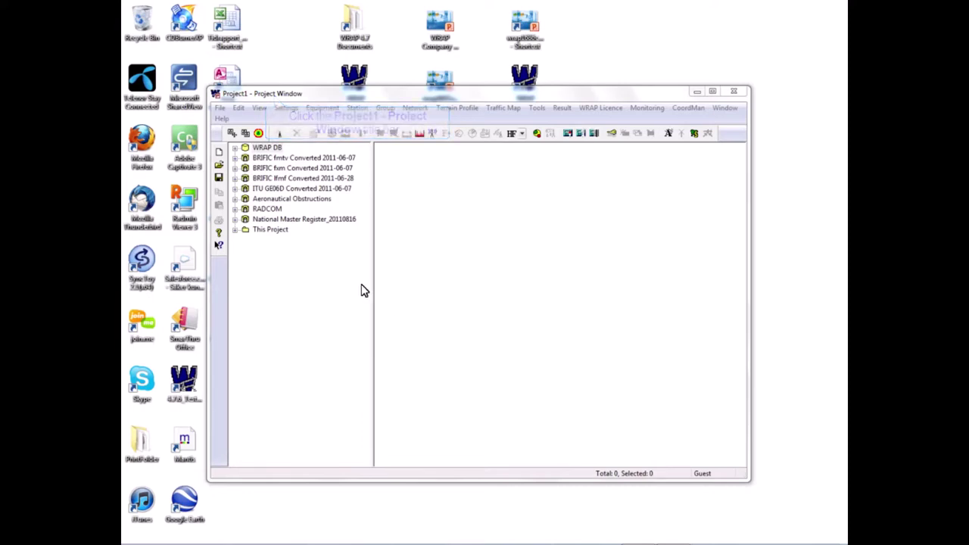
# - Activate the Project1 project window so WRAP DB is selected in its tree
pyautogui.click(272, 95)
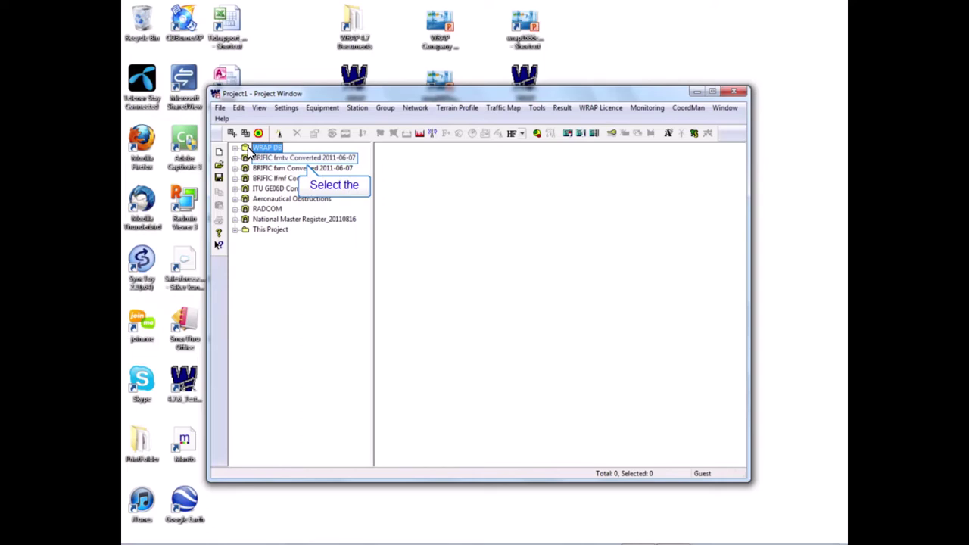
# - Select the BRIFIC fmtv, fxm, lfmf and ITU GE06D databases, then bring up the File menu
pyautogui.click(265, 159)
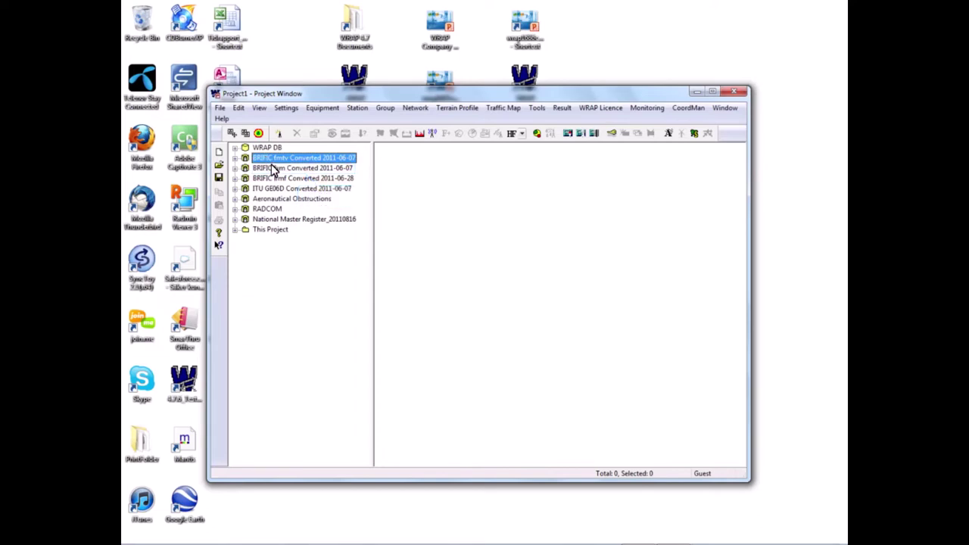
pyautogui.click(275, 168)
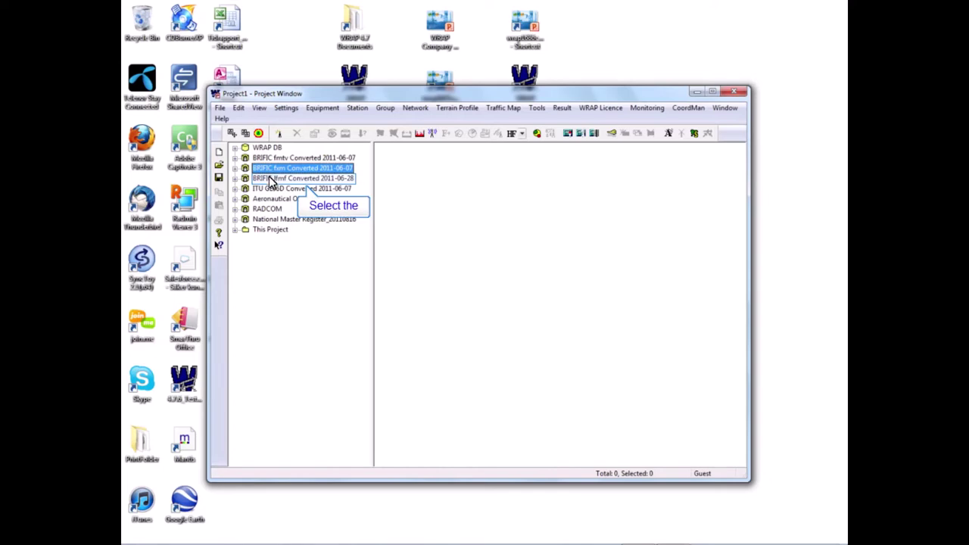
pyautogui.click(271, 179)
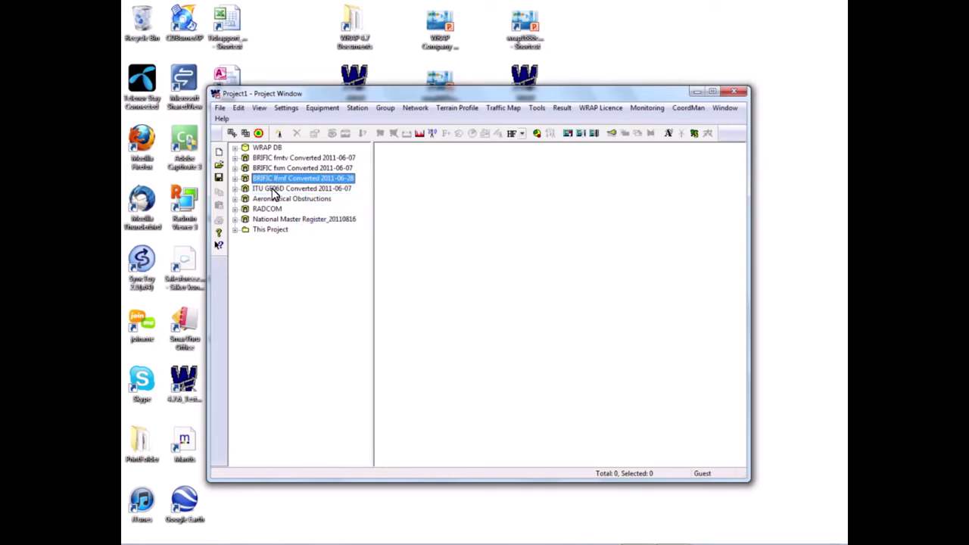
pyautogui.click(274, 189)
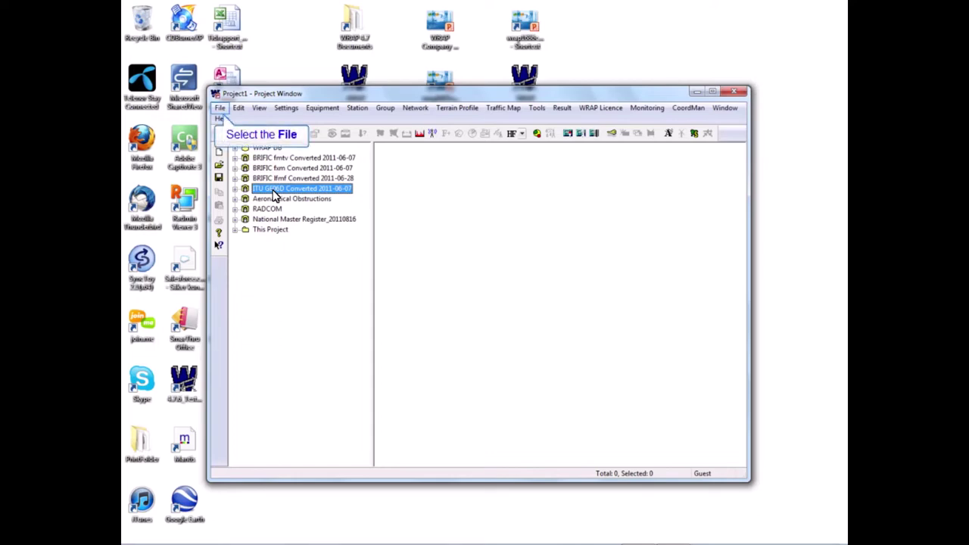
pyautogui.click(219, 110)
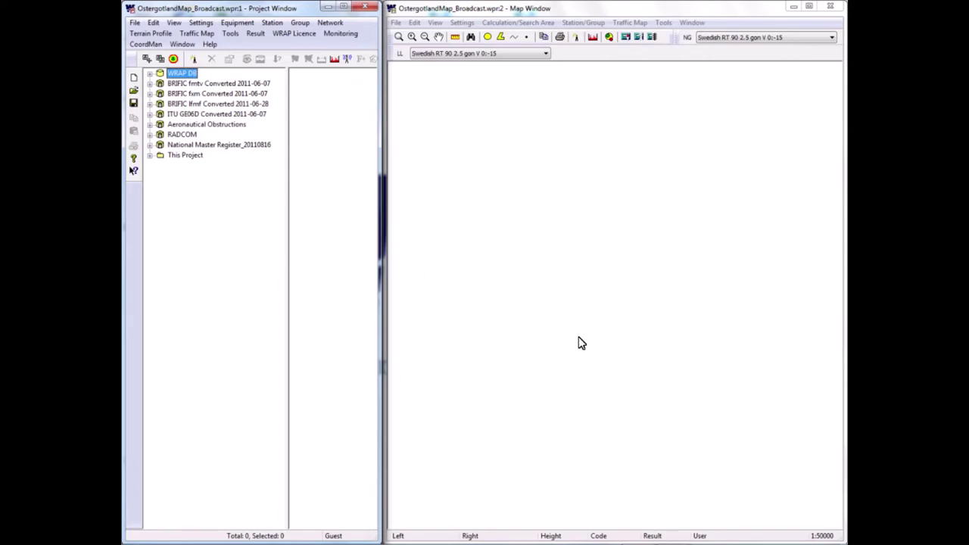
# - Add a new station with Tx position south of Linköping, using the WRAP DVB-T2 template
pyautogui.rightClick(594, 394)
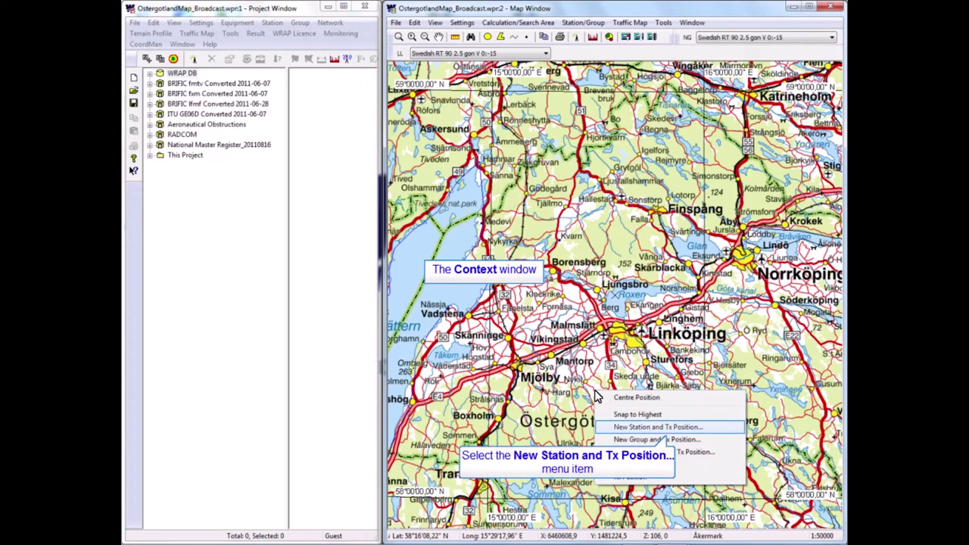
pyautogui.click(636, 427)
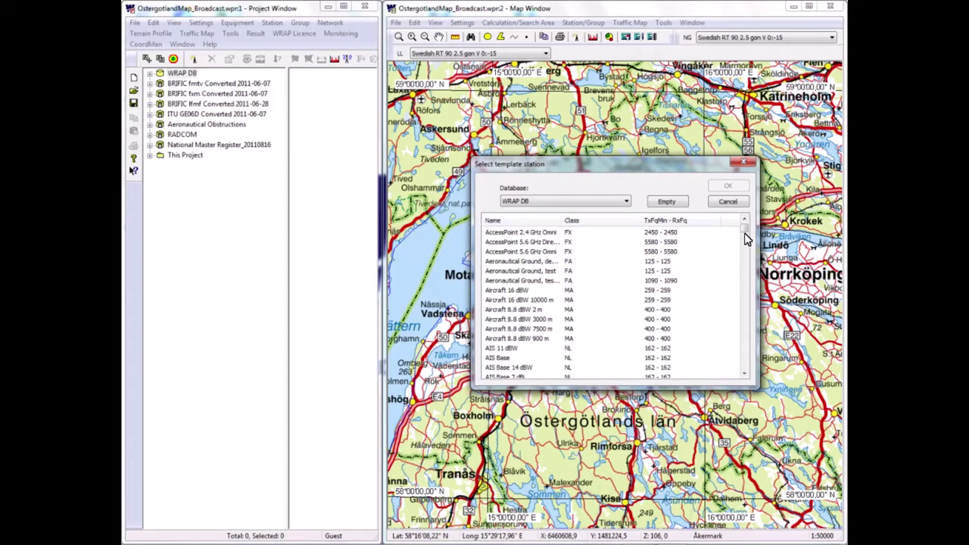
pyautogui.moveTo(746, 239); pyautogui.dragTo(747, 297)
pyautogui.scroll(1, 746, 297)
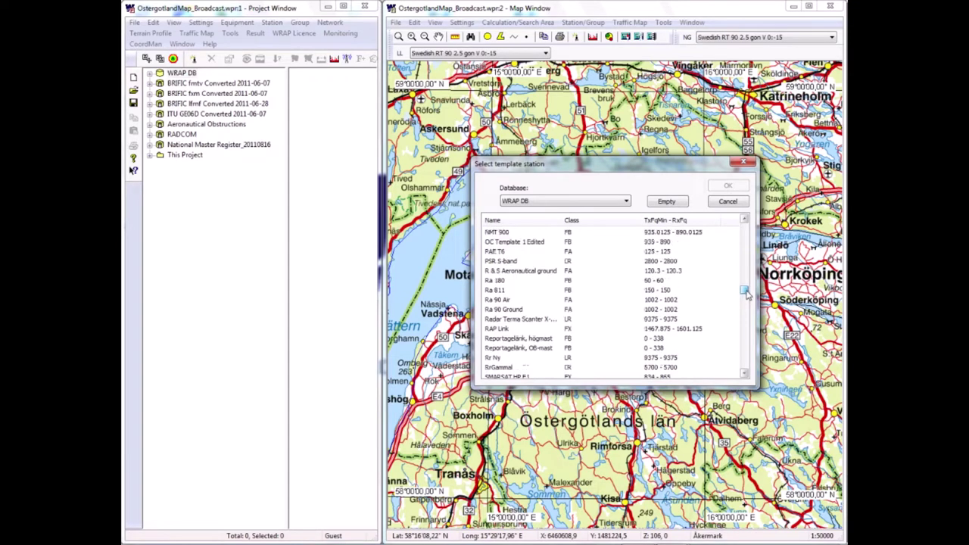
pyautogui.moveTo(746, 296); pyautogui.dragTo(747, 333)
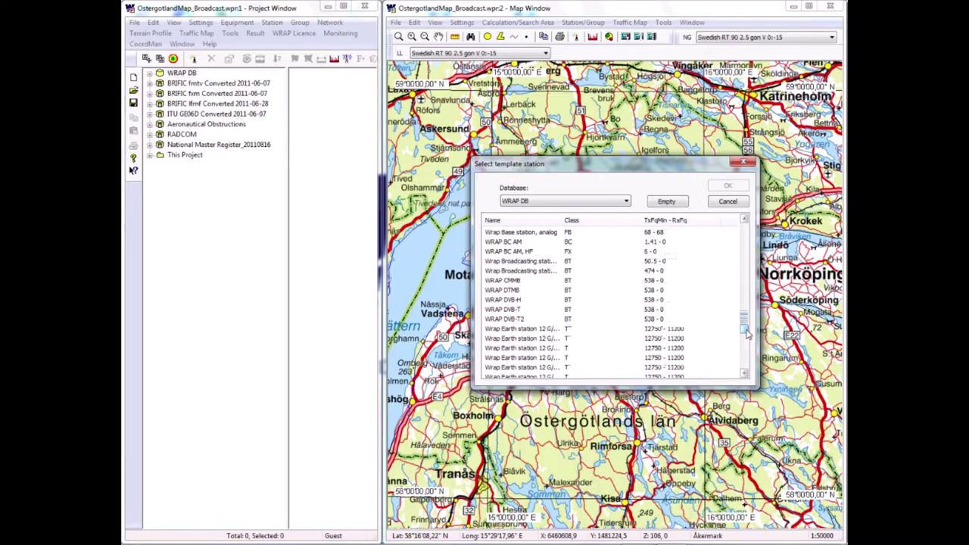
pyautogui.click(509, 323)
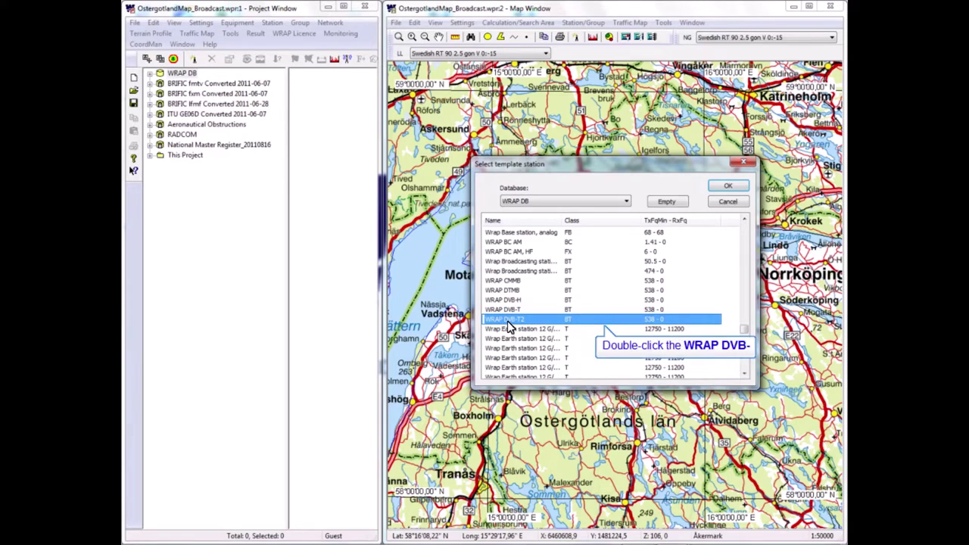
# - Name the station 'DVB-T2 1' and change its Tx frequency from 538 to 530 MHz
pyautogui.doubleClick(497, 321)
pyautogui.write('DVB-')
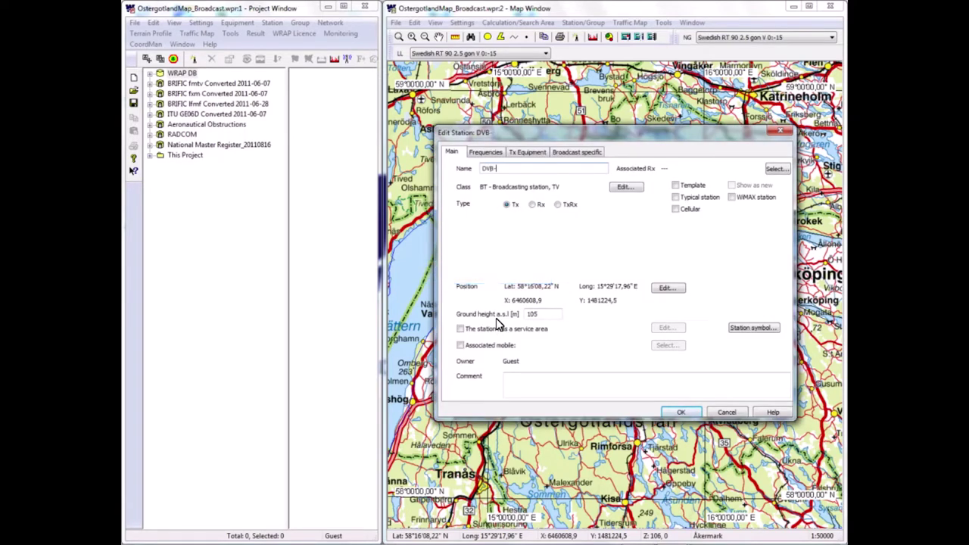
pyautogui.write('T2 1')
pyautogui.click(488, 154)
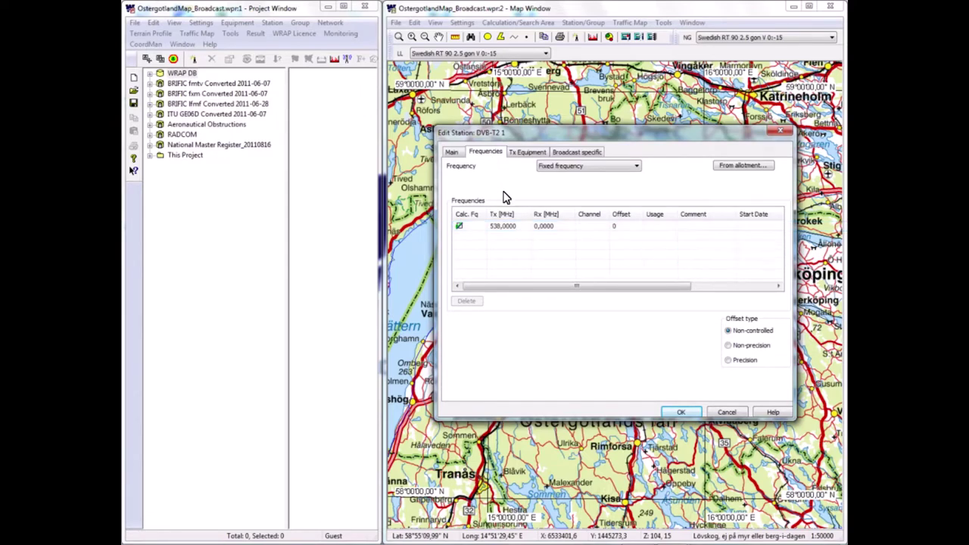
pyautogui.doubleClick(505, 230)
pyautogui.write('530')
pyautogui.press('Return')
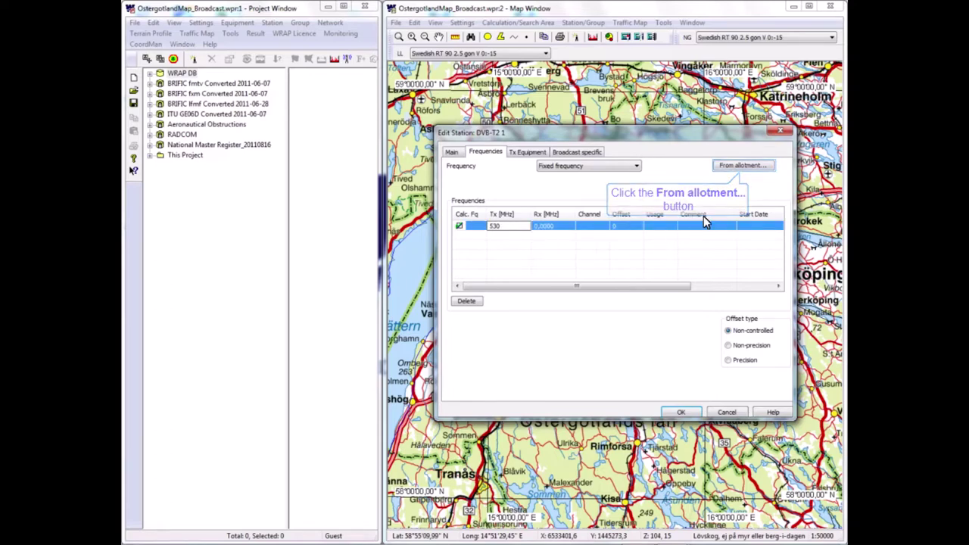
# - Pick 514 MHz, channel 26, from the UHF TV System G IV/V allotment
pyautogui.click(742, 166)
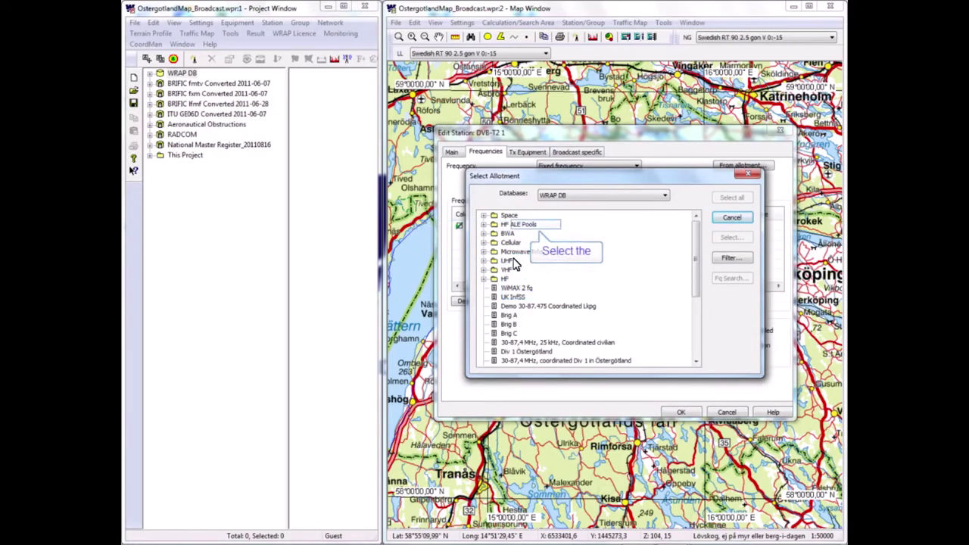
pyautogui.doubleClick(527, 227)
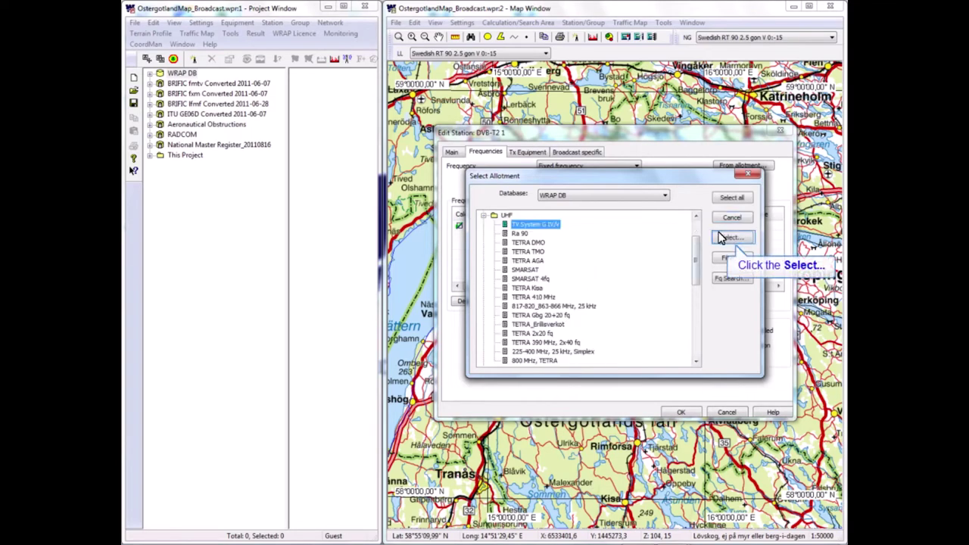
pyautogui.click(730, 237)
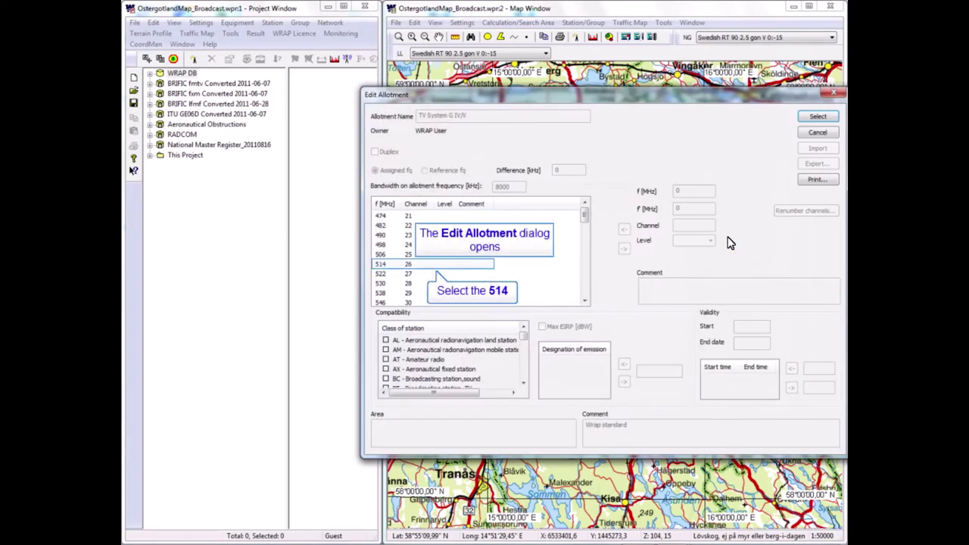
pyautogui.click(391, 265)
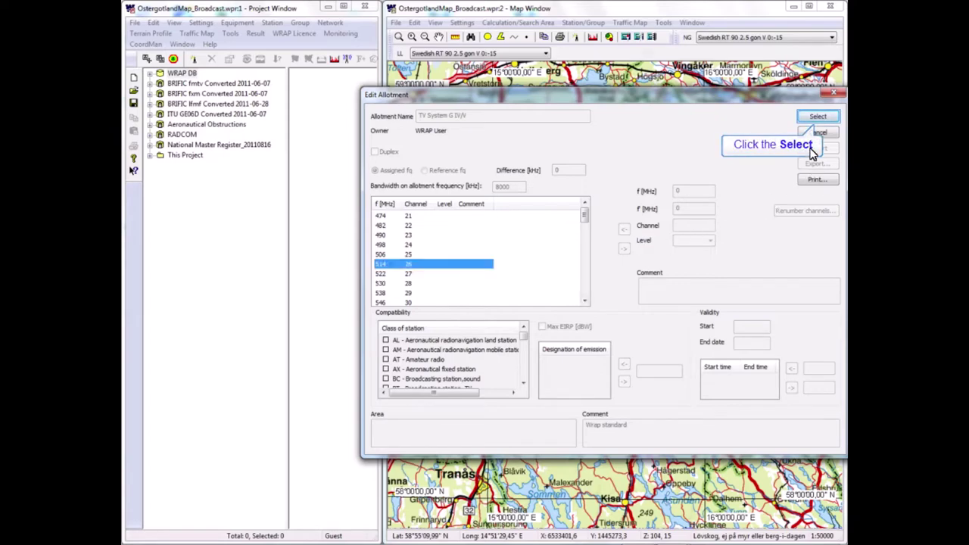
pyautogui.click(817, 120)
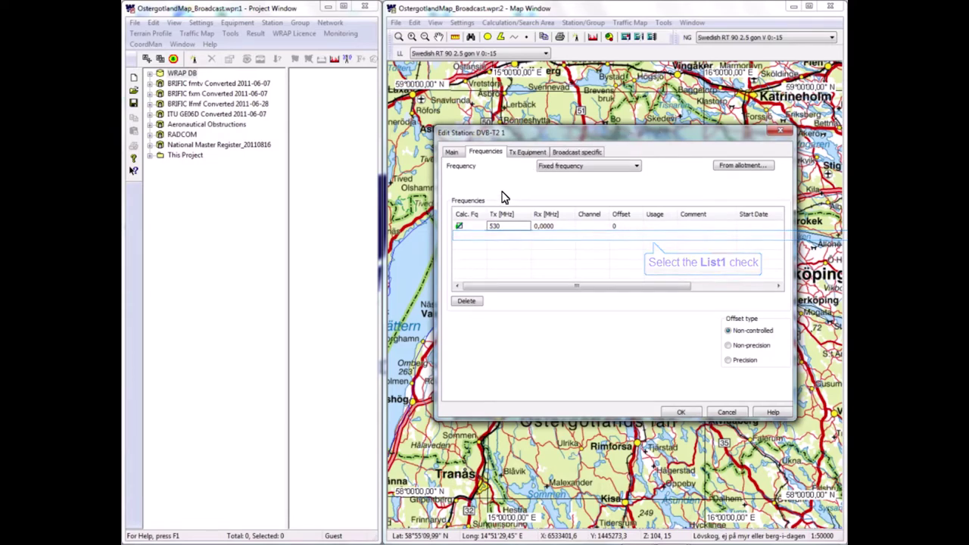
# - Delete the old 538 MHz frequency row, leaving Tx 514 MHz on channel 26
pyautogui.click(488, 237)
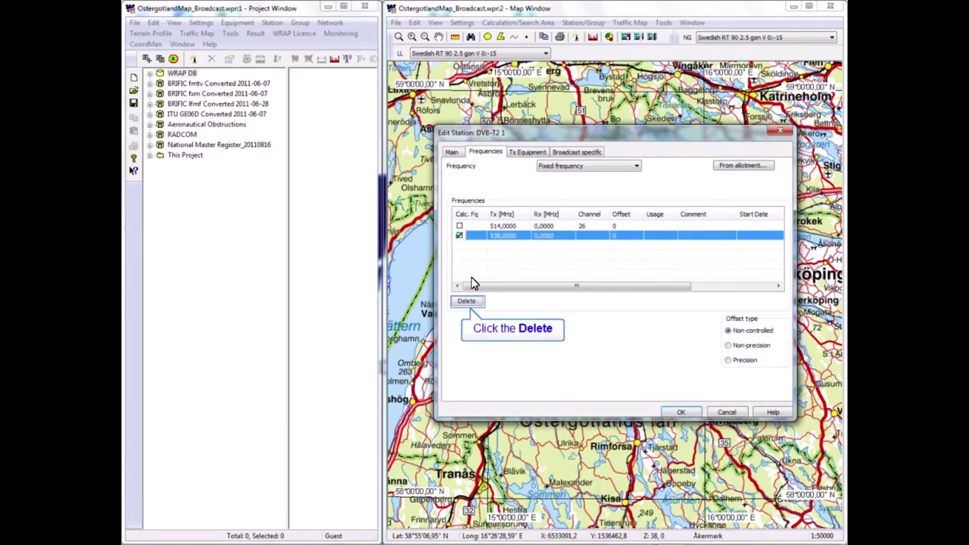
pyautogui.click(468, 302)
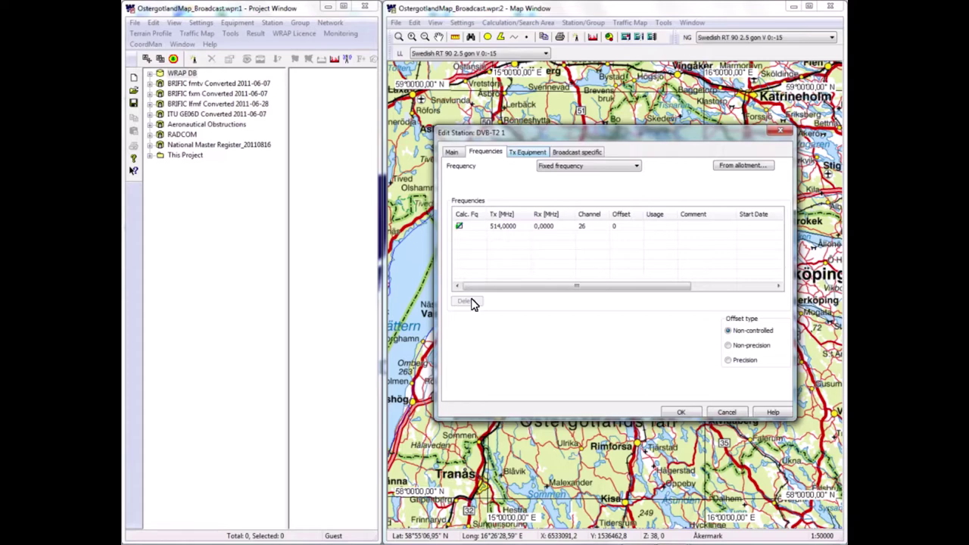
# - Show the Tx Equipment page and select the Wrap ND, 10 / Hor antenna
pyautogui.click(530, 153)
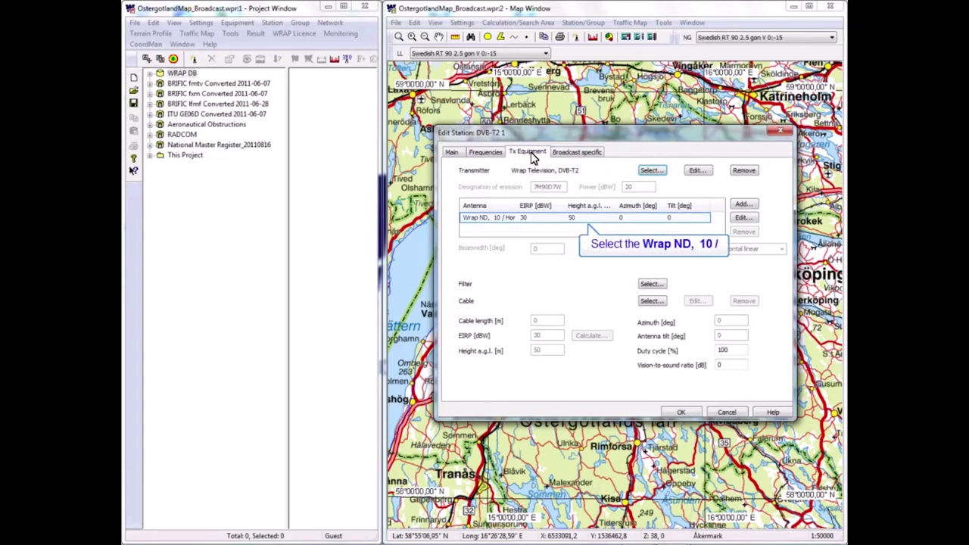
pyautogui.click(532, 221)
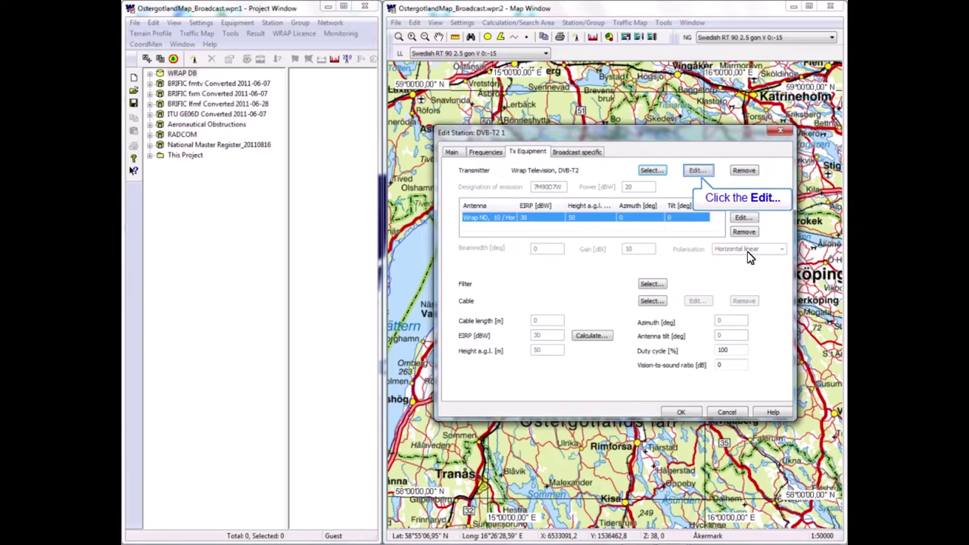
# - Inspect the transmitter's modulation (32k mode, 67,2 km max distance), then cancel without changes
pyautogui.click(702, 172)
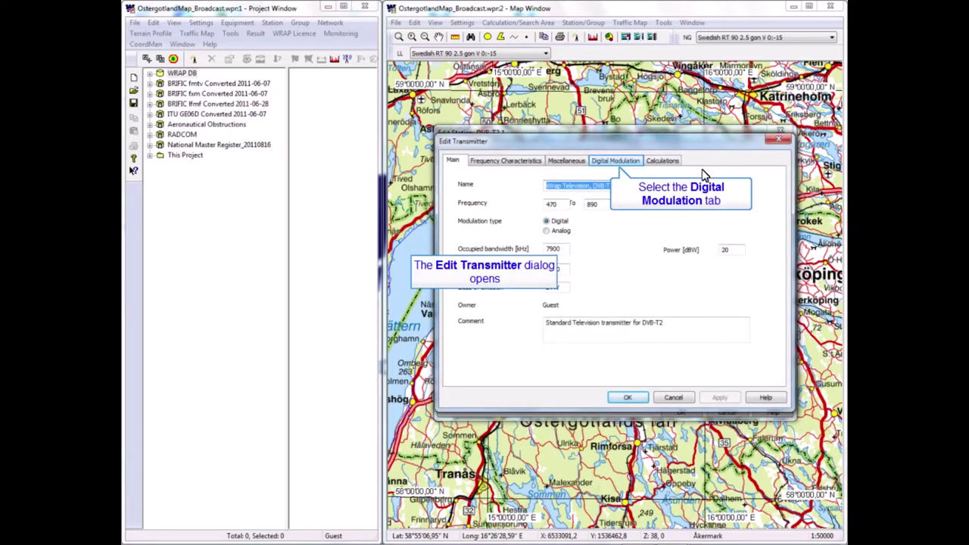
pyautogui.click(621, 163)
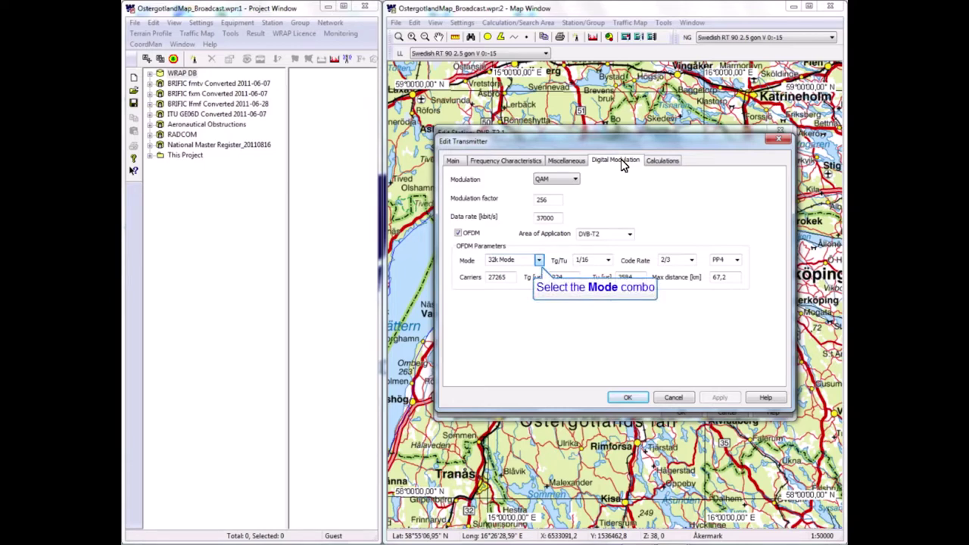
pyautogui.click(539, 260)
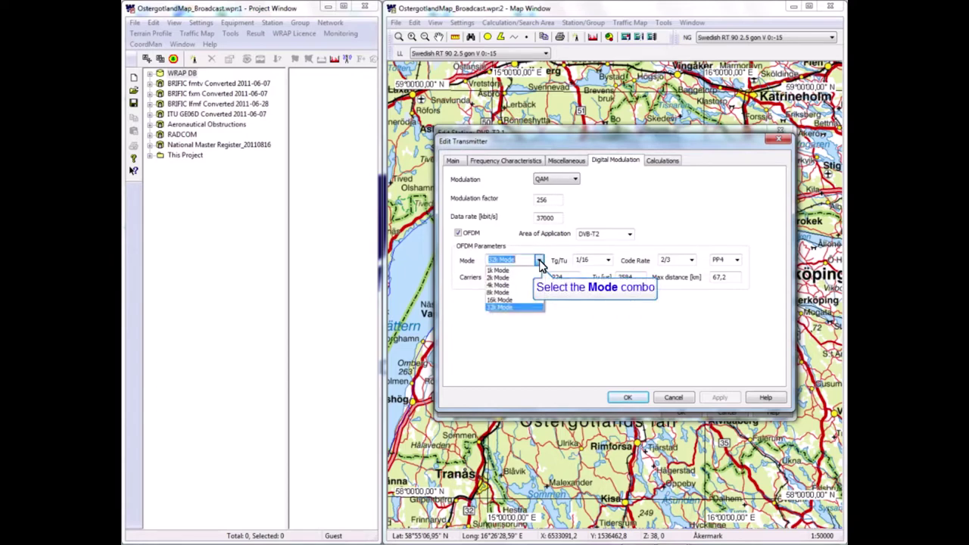
pyautogui.click(539, 261)
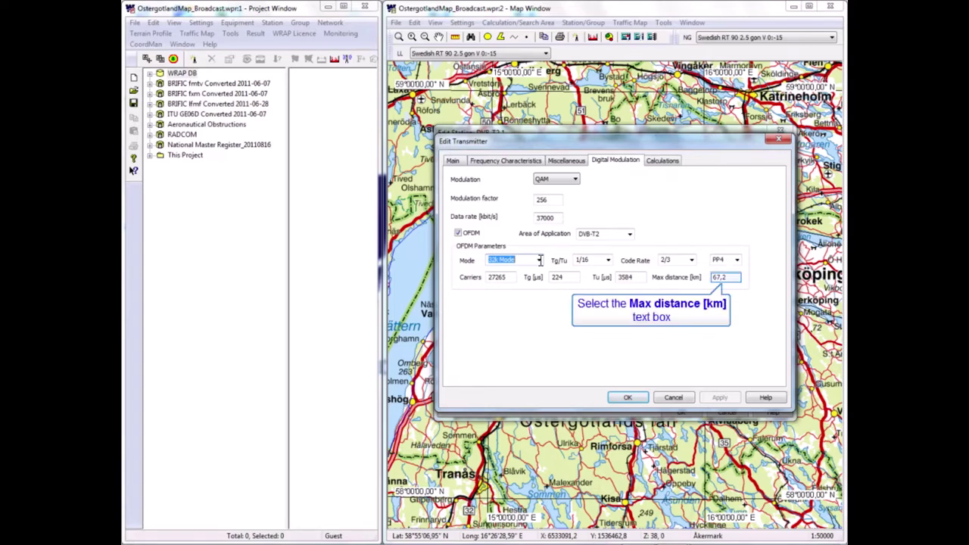
pyautogui.click(729, 278)
pyautogui.click(729, 279)
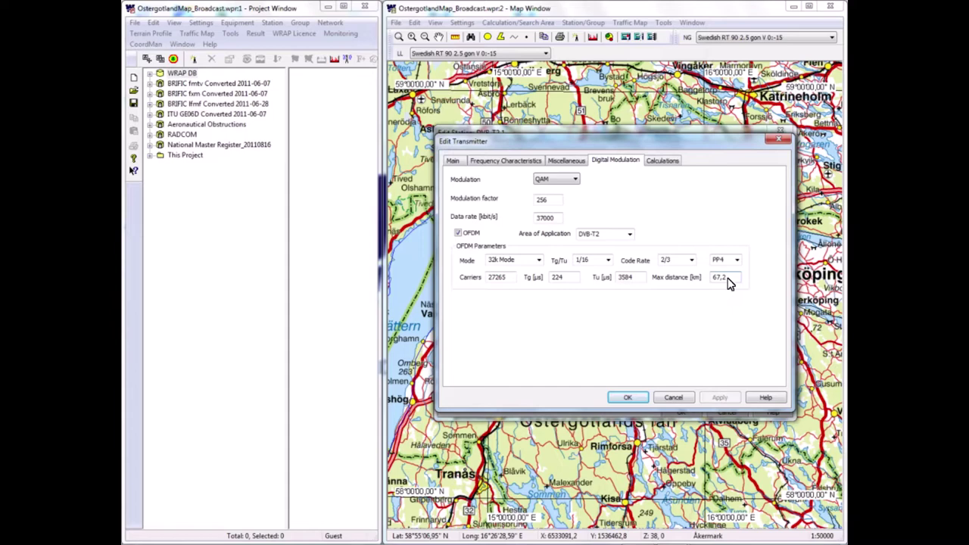
pyautogui.click(671, 399)
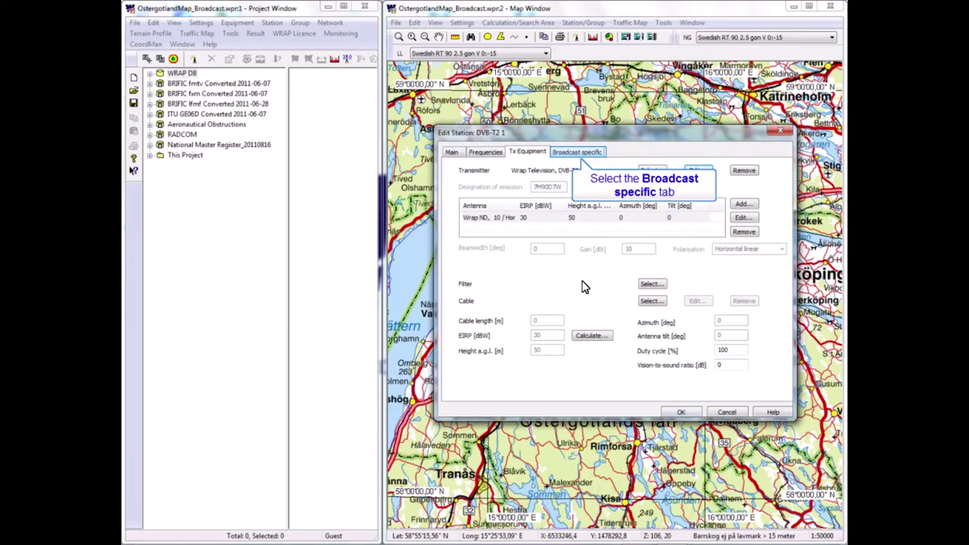
# - Show DVB-T2 1's Broadcast specific page and list the available TV systems
pyautogui.click(574, 153)
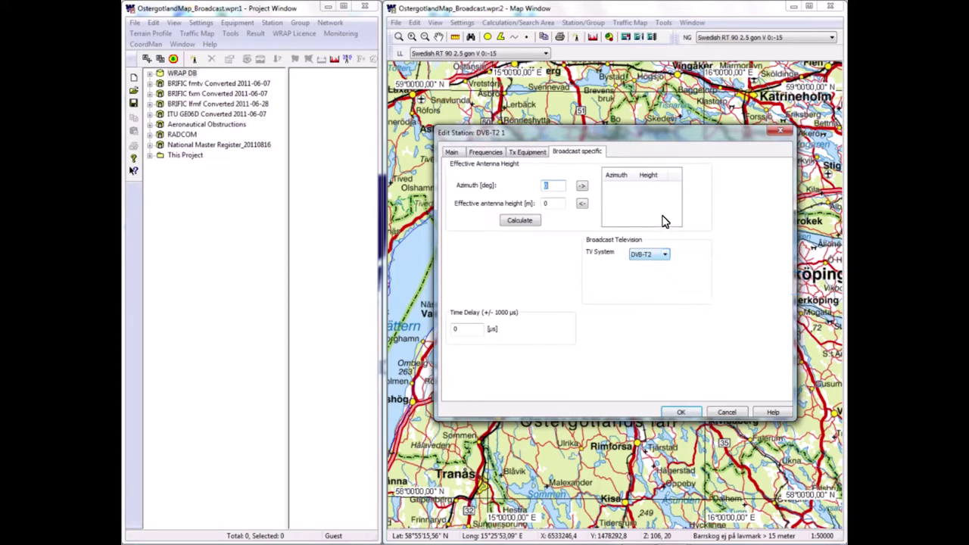
pyautogui.click(666, 256)
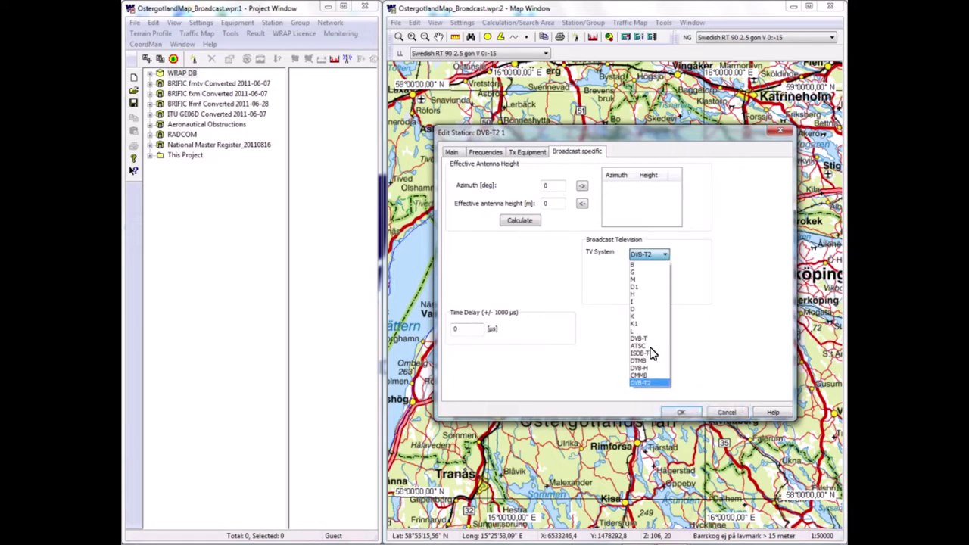
# - Keep DVB-T2 as TV system and confirm the DVB-T2 1 station with OK
pyautogui.click(650, 384)
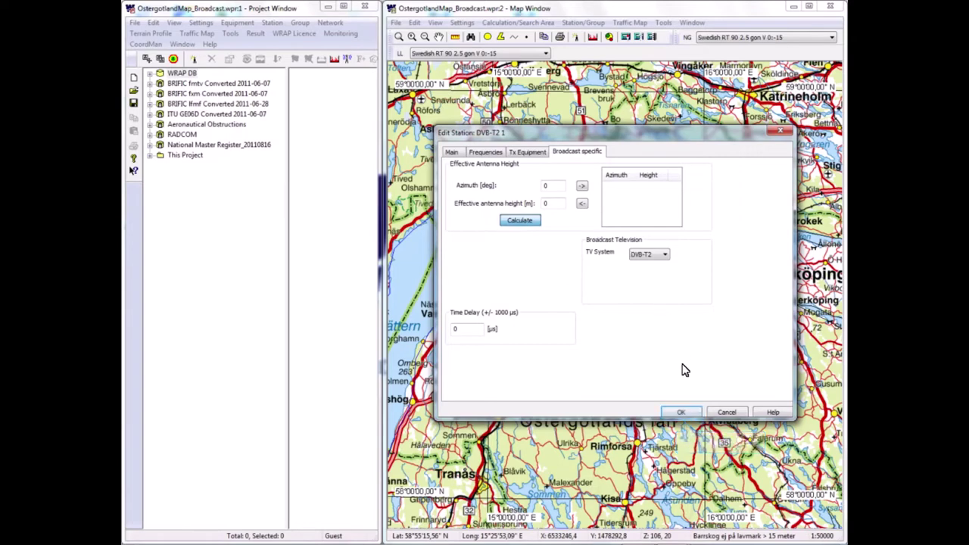
pyautogui.click(682, 413)
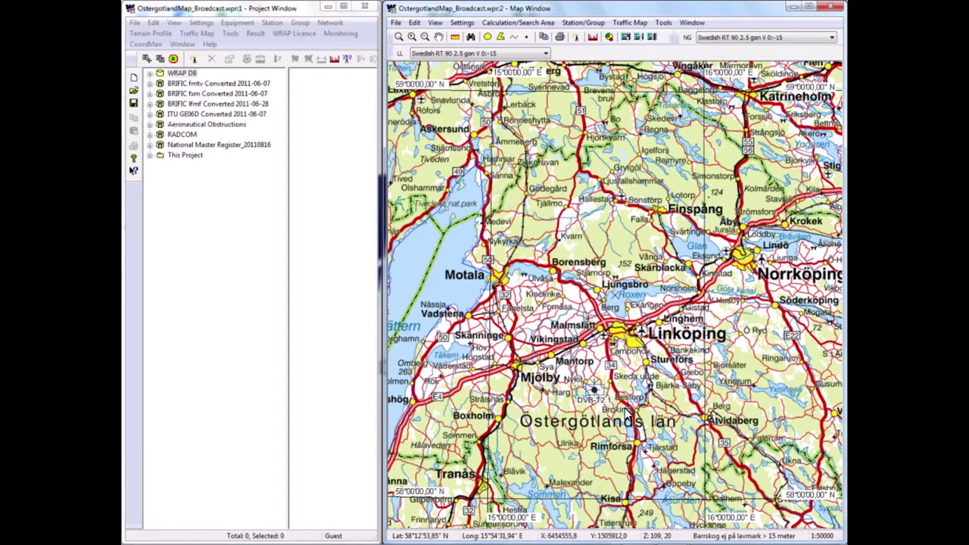
# - Recheck DVB-T2 1's per-azimuth effective antenna heights, then list the project's stations
pyautogui.doubleClick(594, 392)
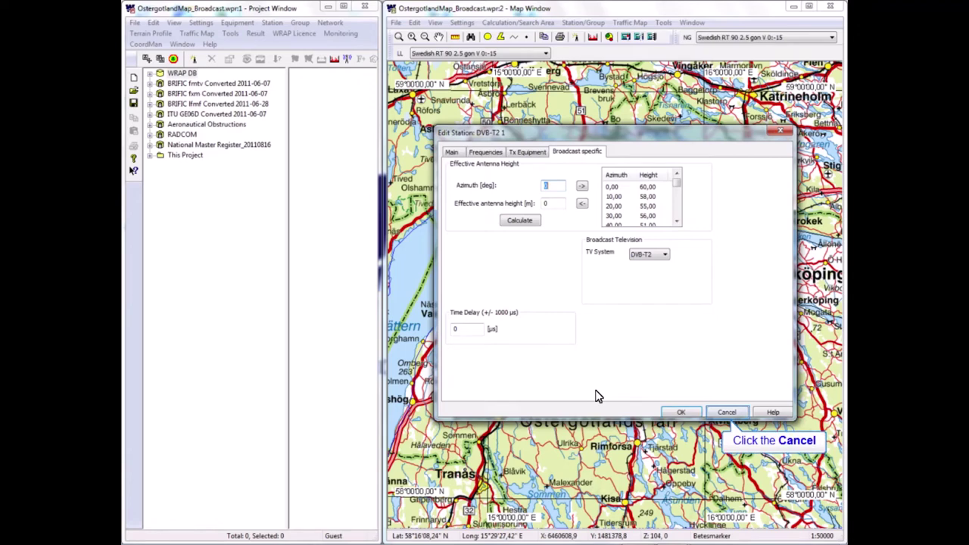
pyautogui.click(727, 413)
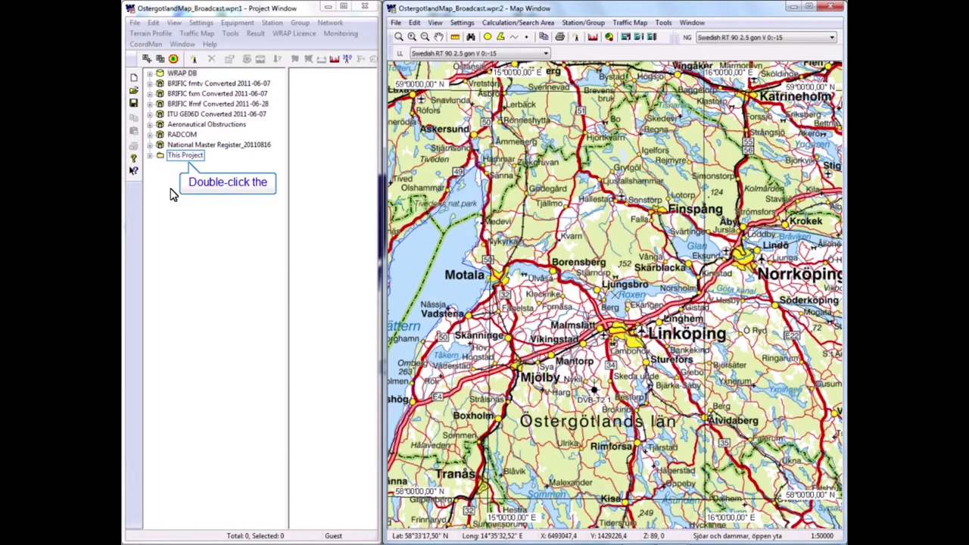
pyautogui.doubleClick(176, 156)
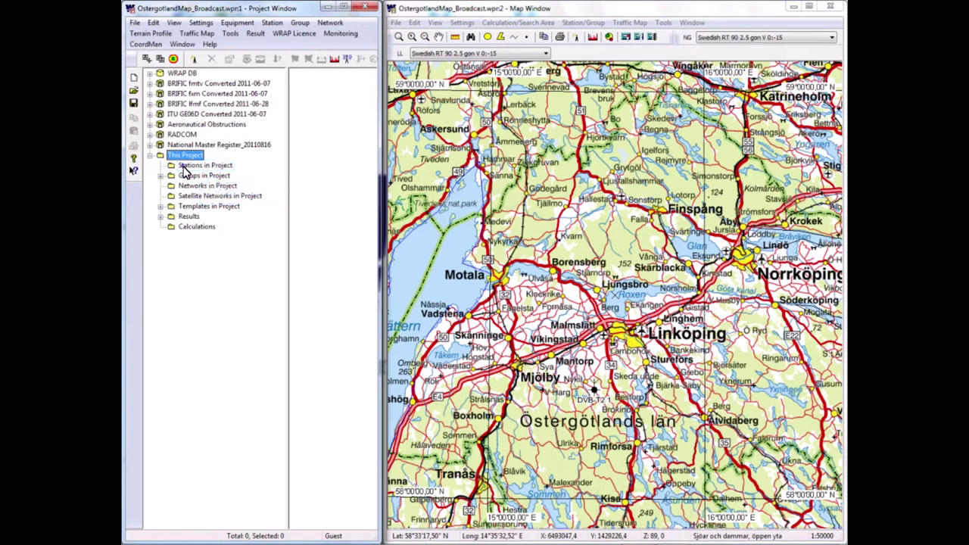
pyautogui.click(310, 89)
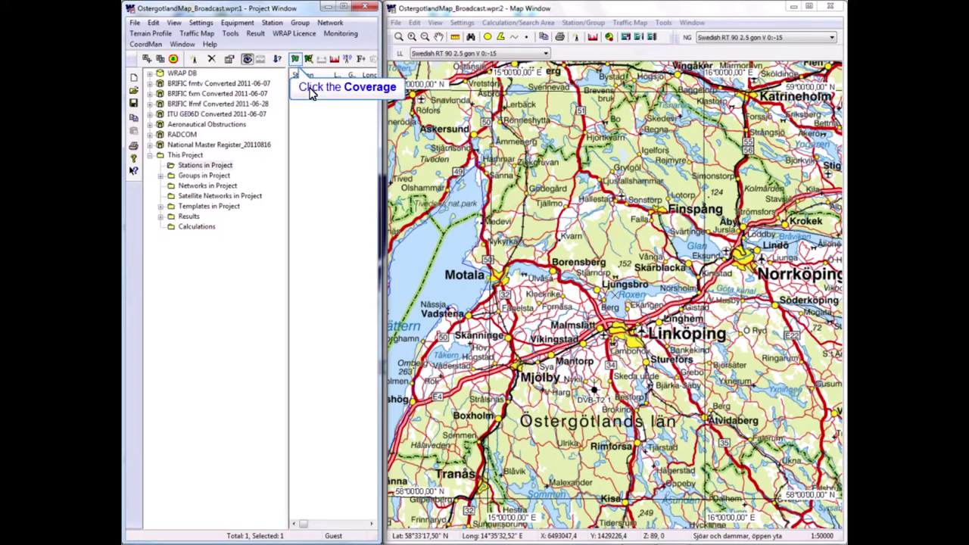
# - Start a coverage calculation for DVB-T2 1 and show the Calculation type list
pyautogui.click(296, 61)
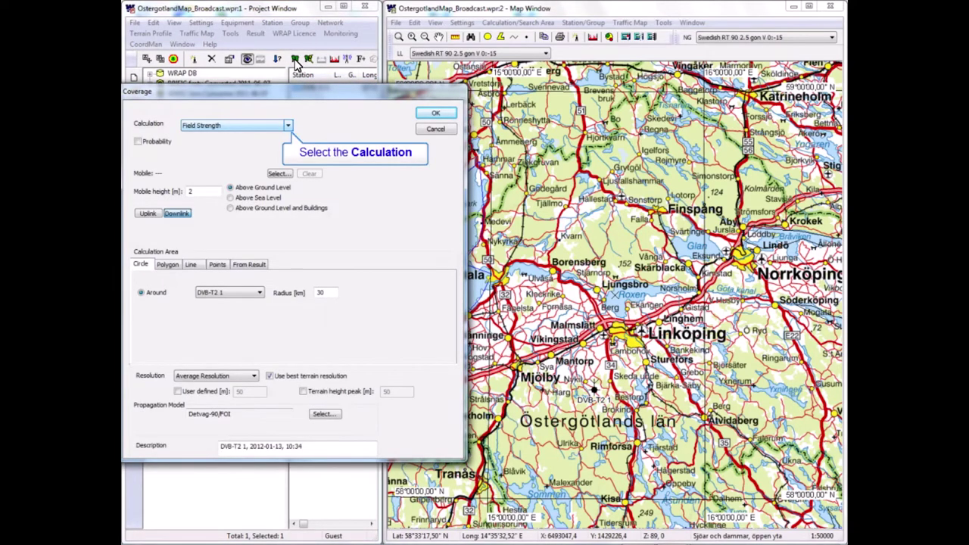
pyautogui.click(289, 126)
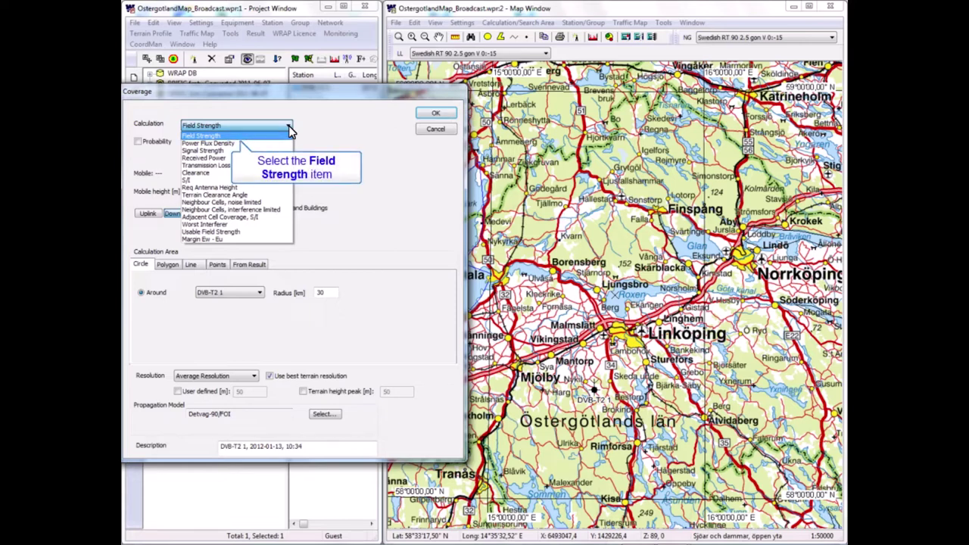
# - Choose Field Strength from the Calculation list for the DVB-T2 1 coverage
pyautogui.click(212, 136)
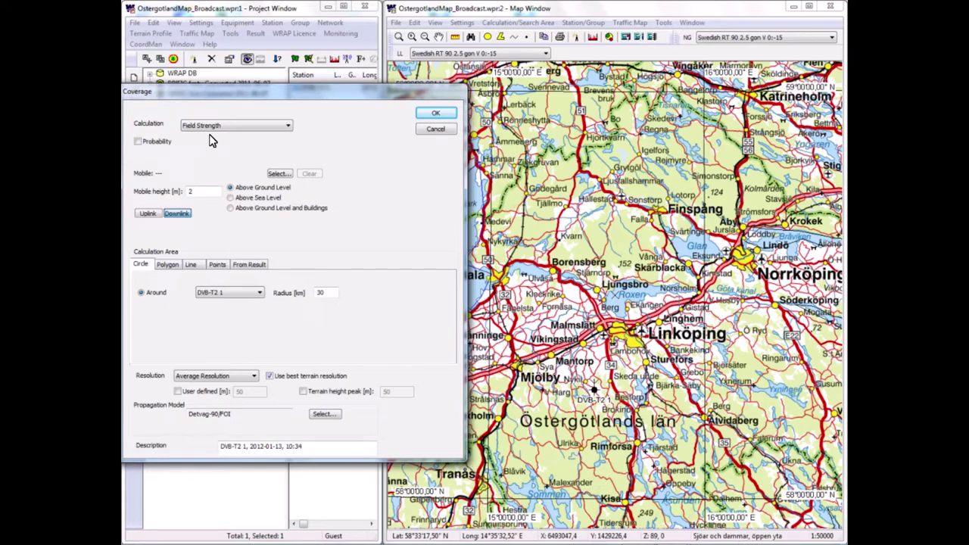
# - Select the TV DVB-T2 Directional mobile as the coverage receiver, at 10 m height
pyautogui.click(277, 174)
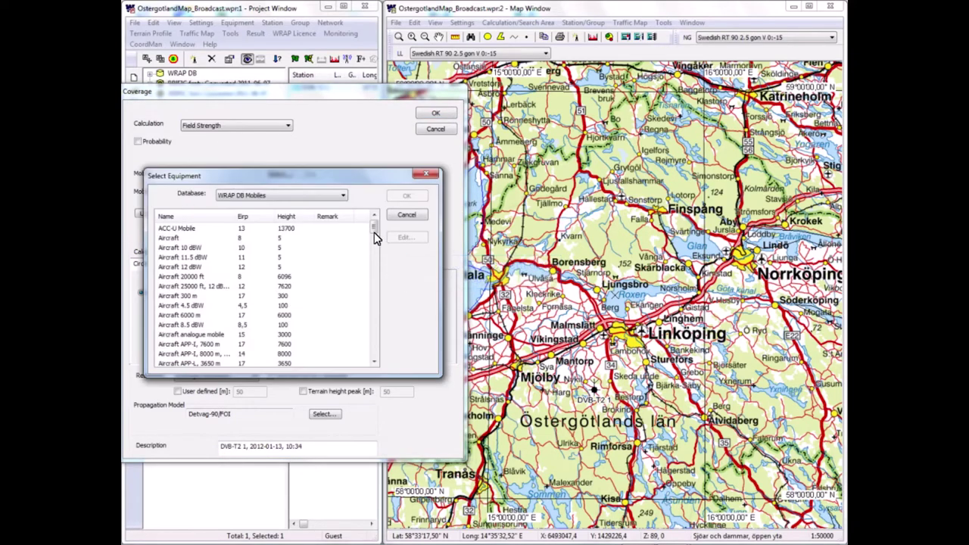
pyautogui.moveTo(374, 231); pyautogui.dragTo(376, 284)
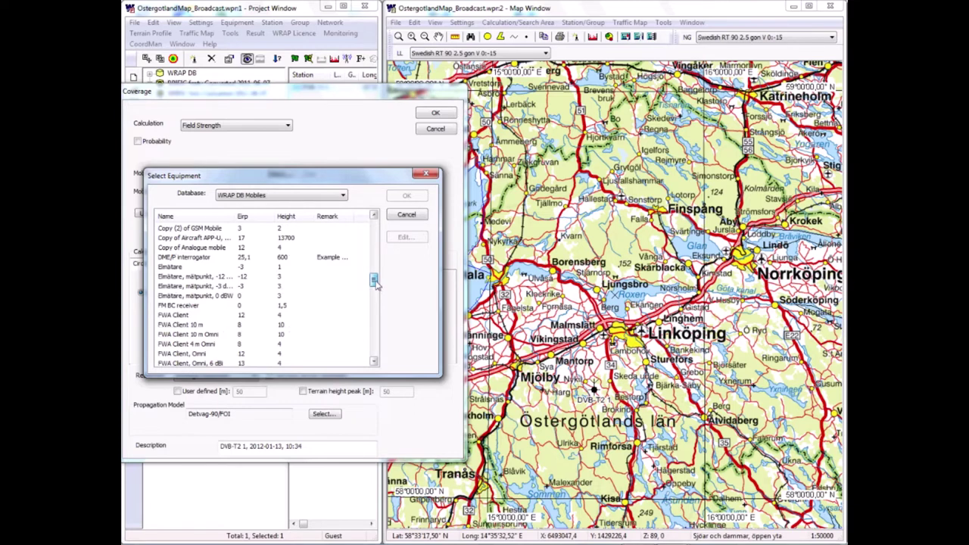
pyautogui.moveTo(374, 282); pyautogui.dragTo(376, 344)
pyautogui.press('Home')
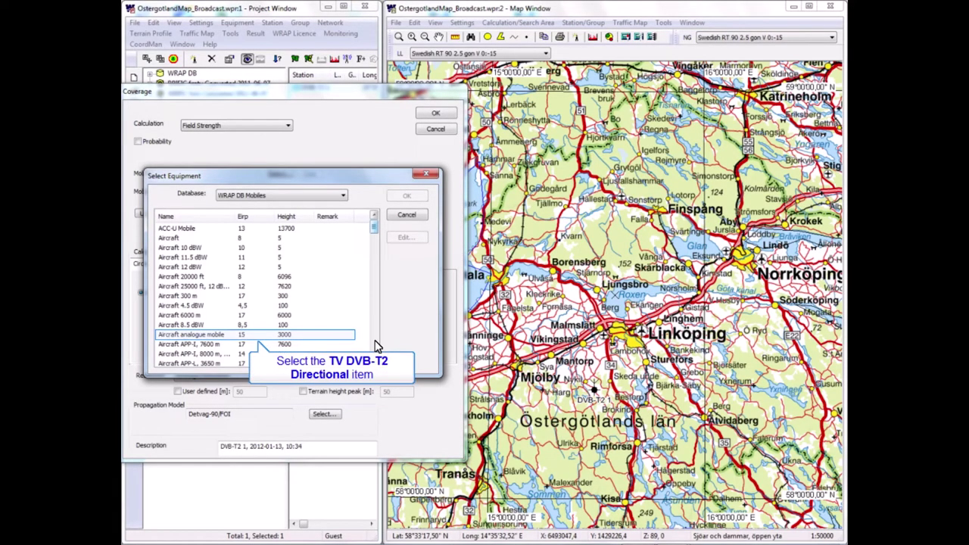
pyautogui.click(185, 334)
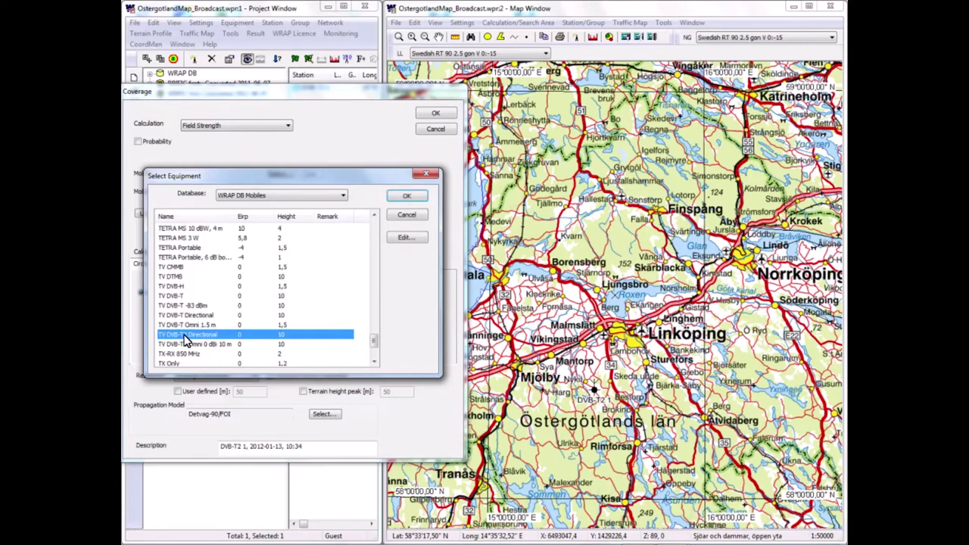
pyautogui.click(408, 198)
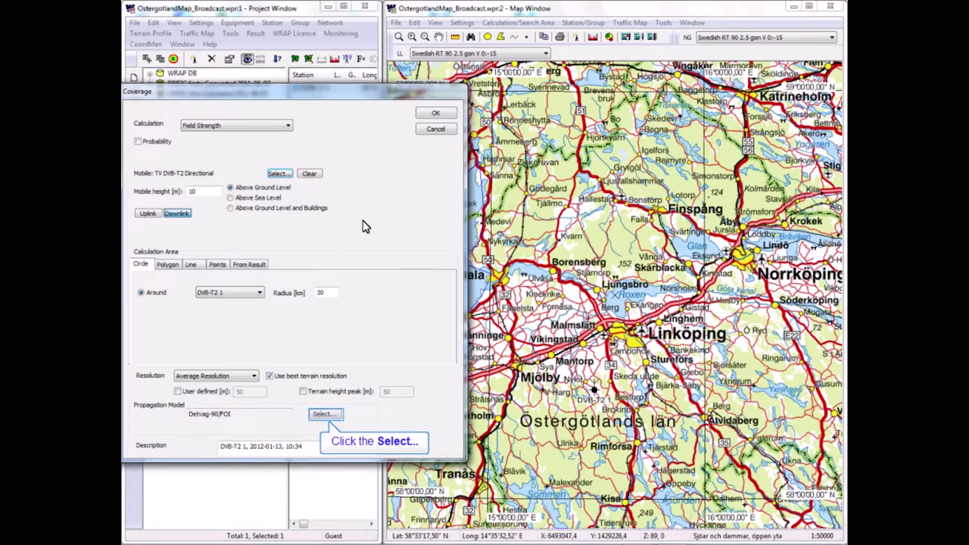
# - Use ITU-R P.1546 with 90% local availability, then run the DVB-T2 1 coverage calculation
pyautogui.click(325, 415)
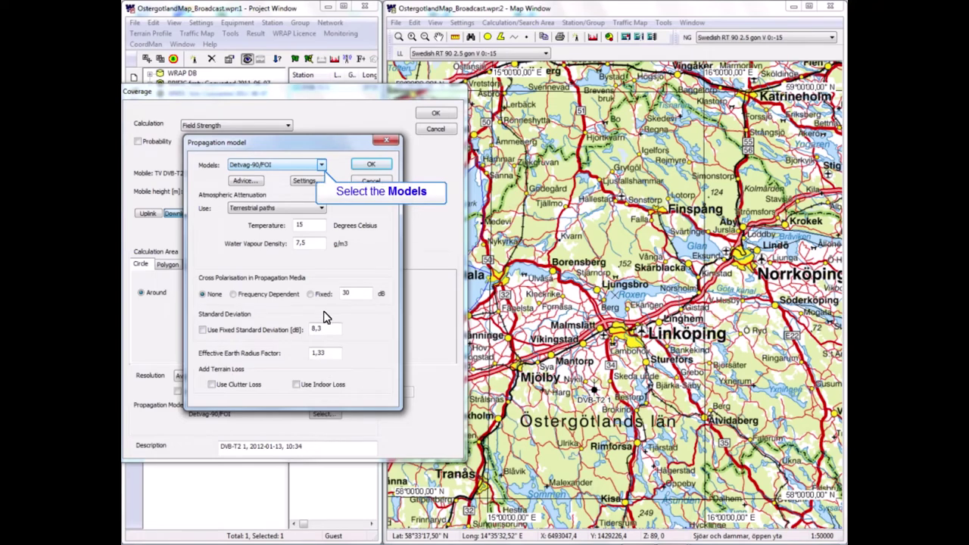
pyautogui.click(323, 166)
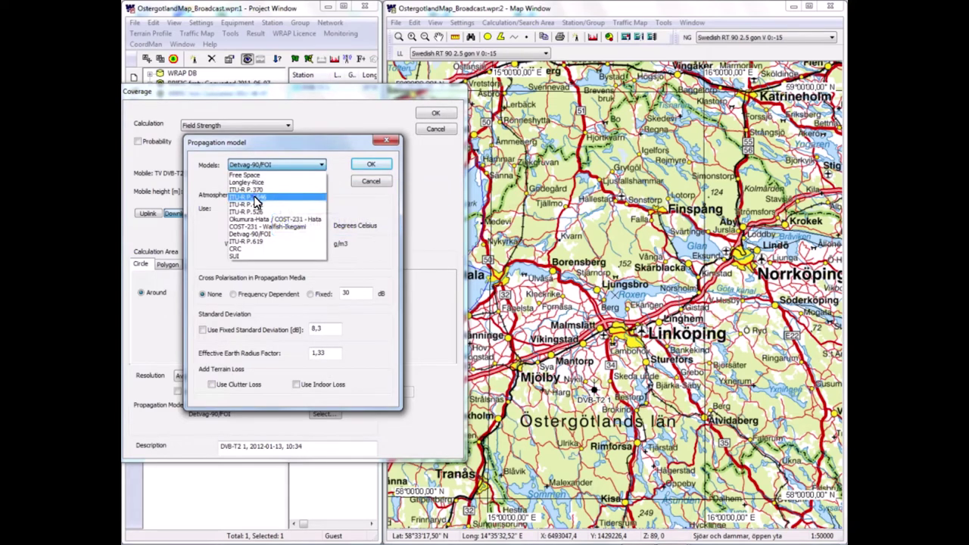
pyautogui.click(255, 198)
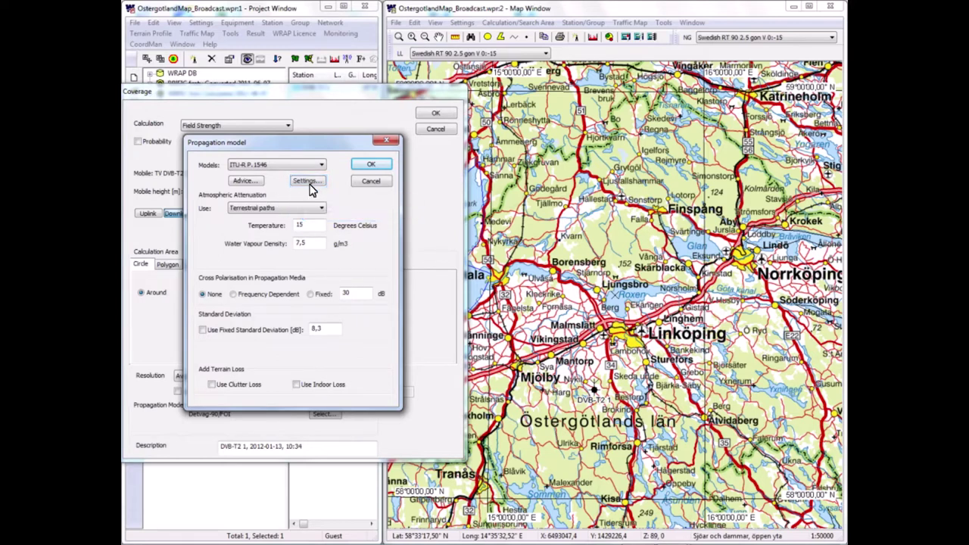
pyautogui.click(310, 183)
pyautogui.doubleClick(278, 229)
pyautogui.write('90')
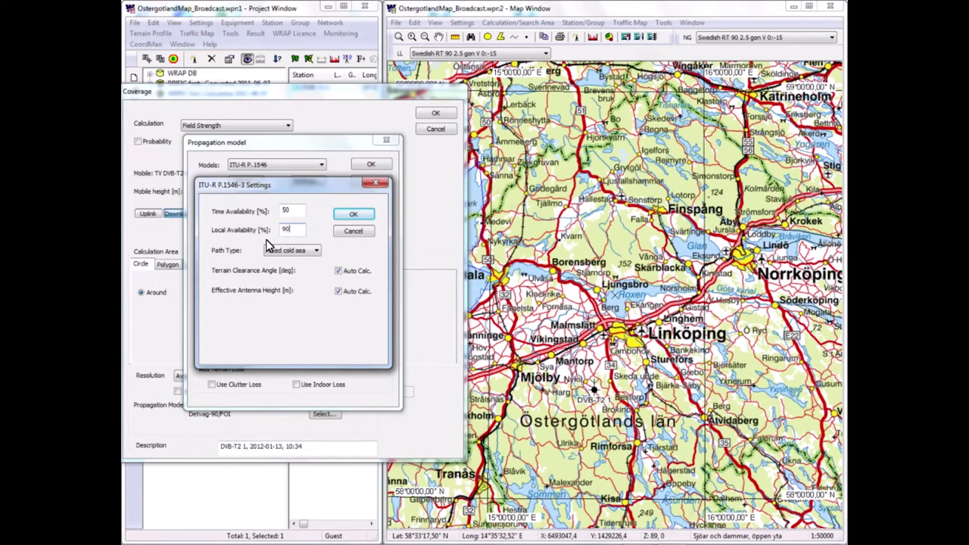
pyautogui.press('Return')
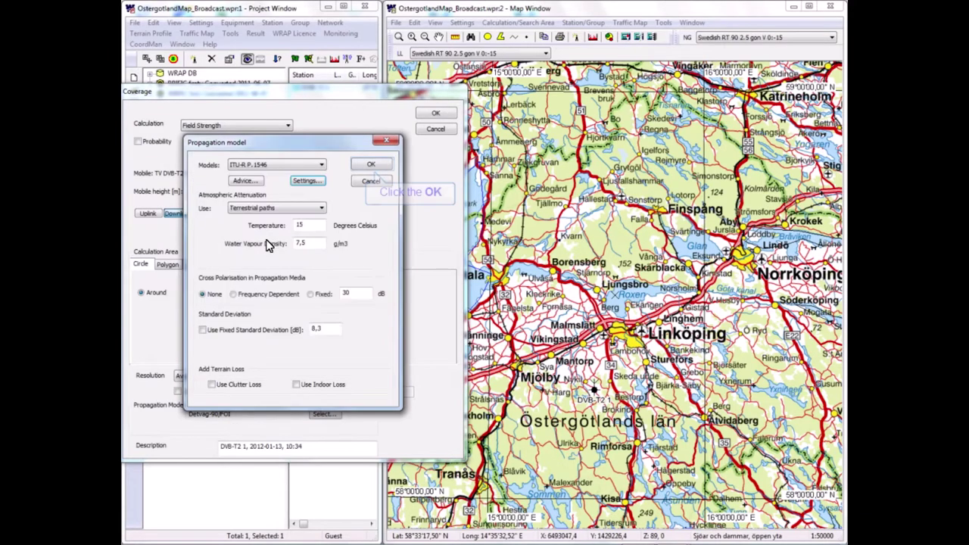
pyautogui.click(372, 166)
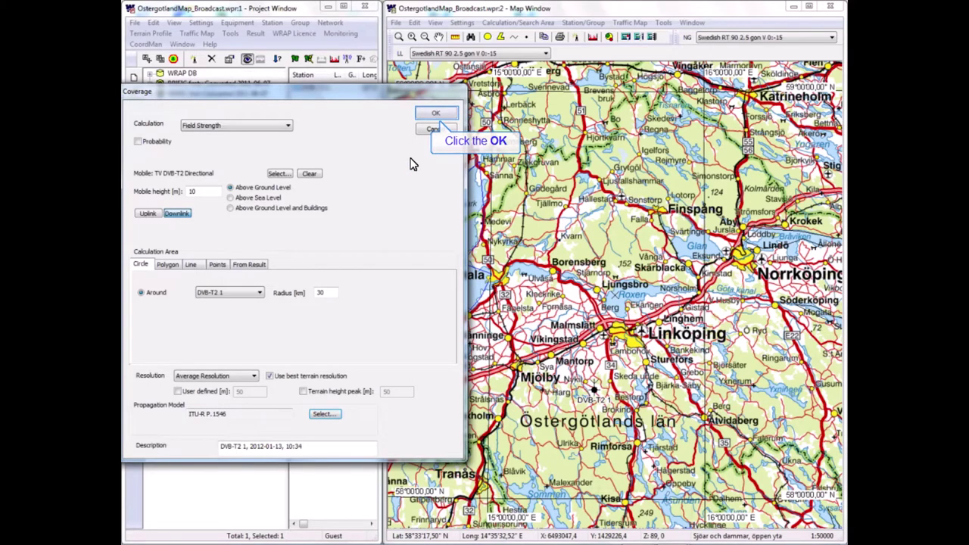
pyautogui.click(437, 114)
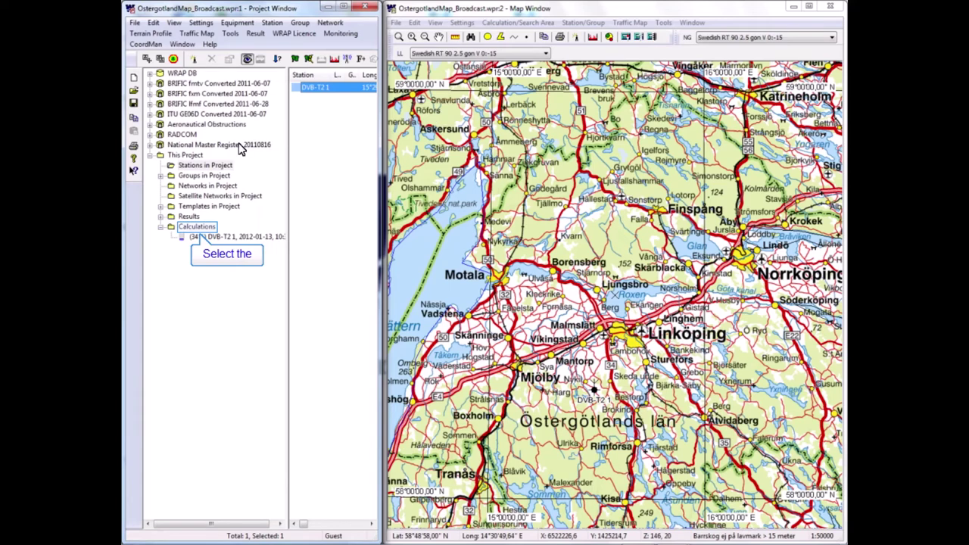
# - Check the calculation's progress and expand Results > Coverage Results > Coverage Results Area
pyautogui.click(195, 226)
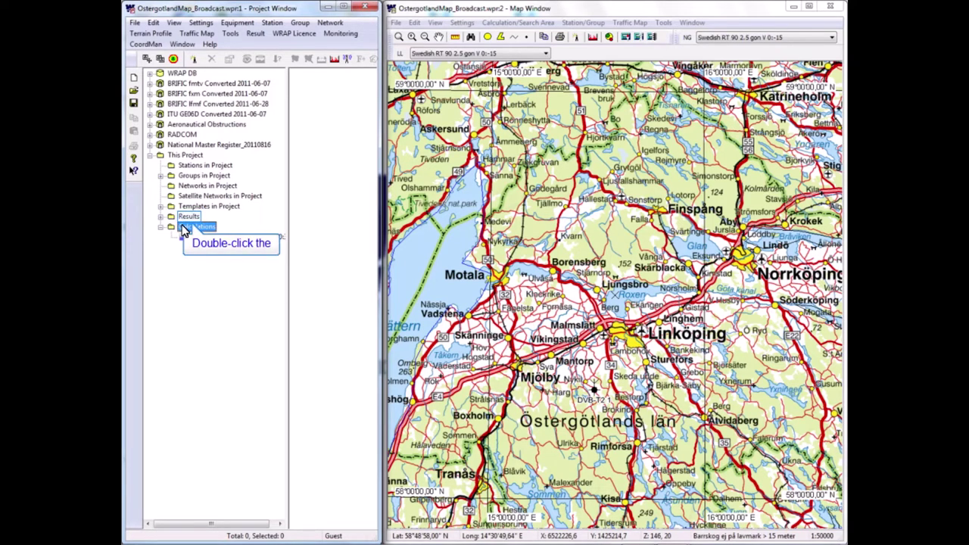
pyautogui.doubleClick(180, 227)
pyautogui.doubleClick(189, 217)
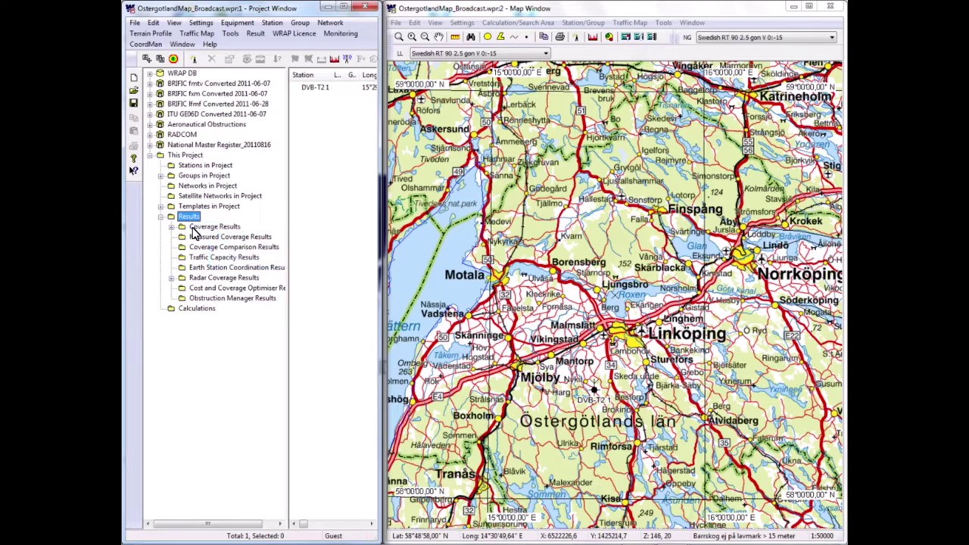
pyautogui.doubleClick(204, 227)
pyautogui.doubleClick(218, 240)
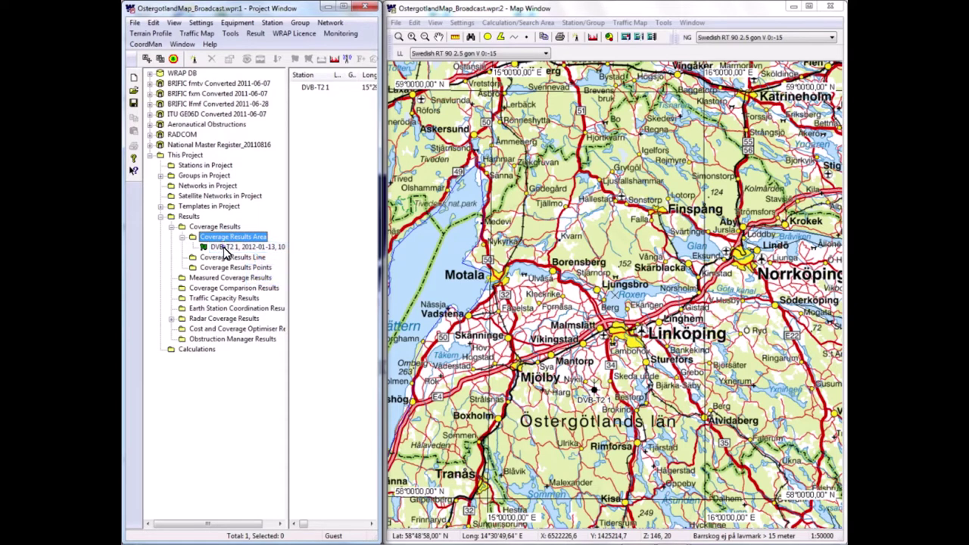
# - Make the DVB-T2 1 result under Coverage Results Area visible on the map
pyautogui.rightClick(224, 252)
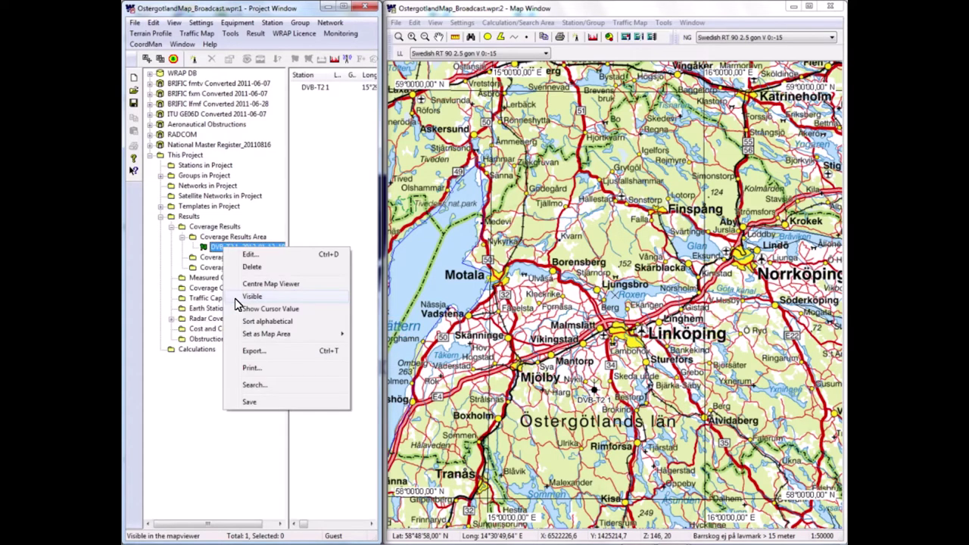
pyautogui.click(236, 297)
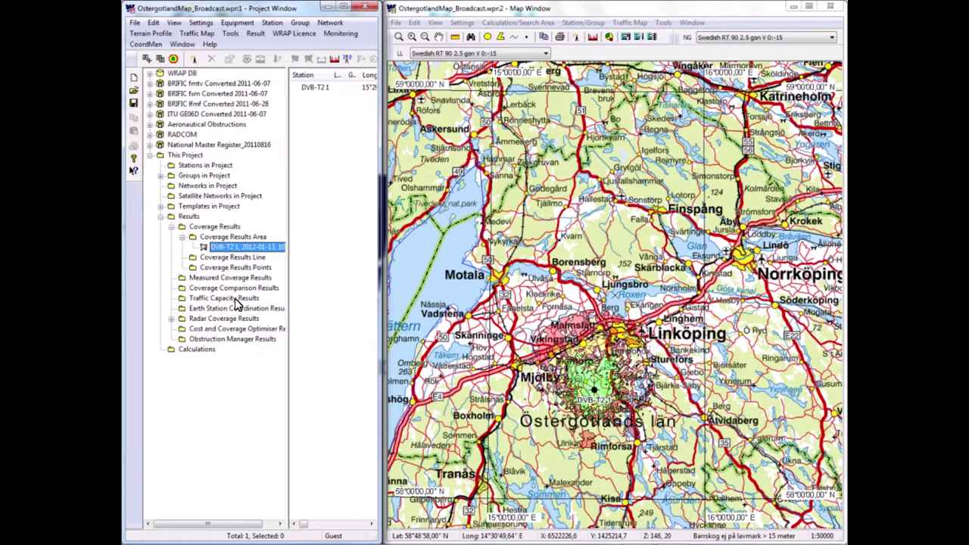
# - Zoom in on the DVB-T2 1 coverage zones around Mantorp and Linköping
pyautogui.click(399, 37)
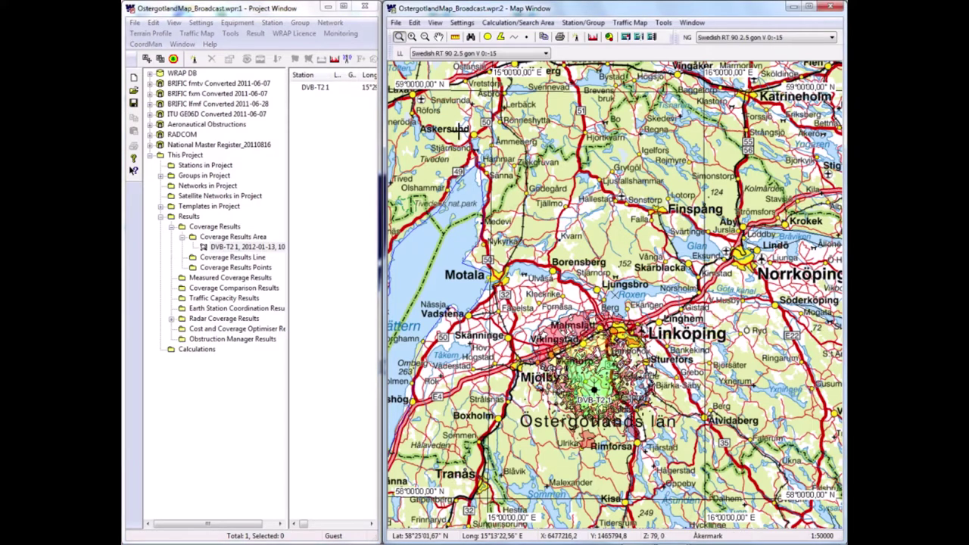
pyautogui.moveTo(480, 485); pyautogui.dragTo(720, 248)
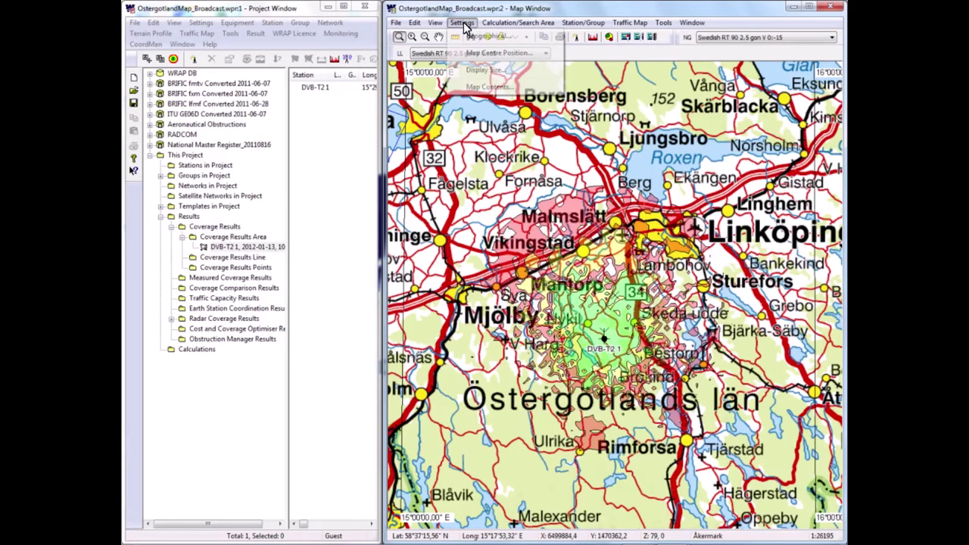
pyautogui.click(462, 24)
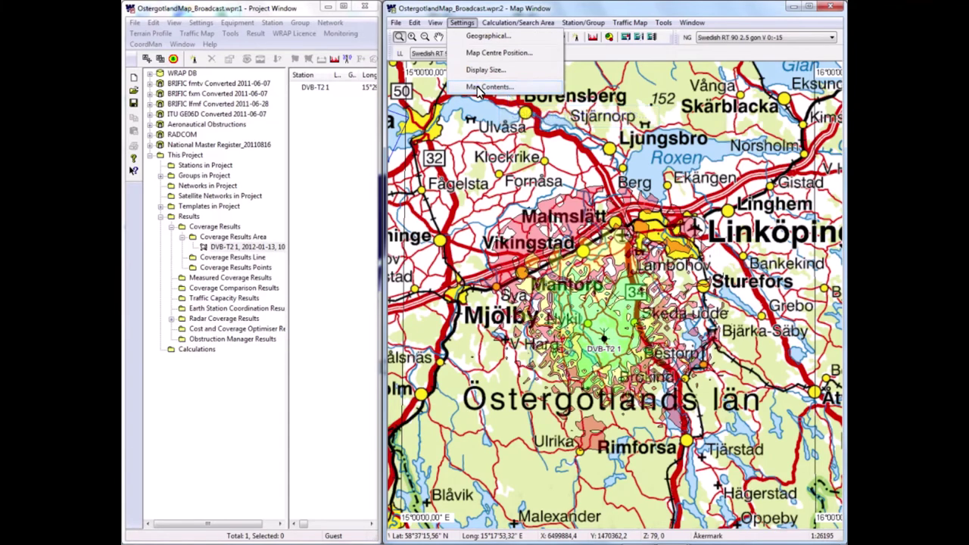
# - Set the Sweden 1:250000 background map layer to grey scale
pyautogui.click(478, 87)
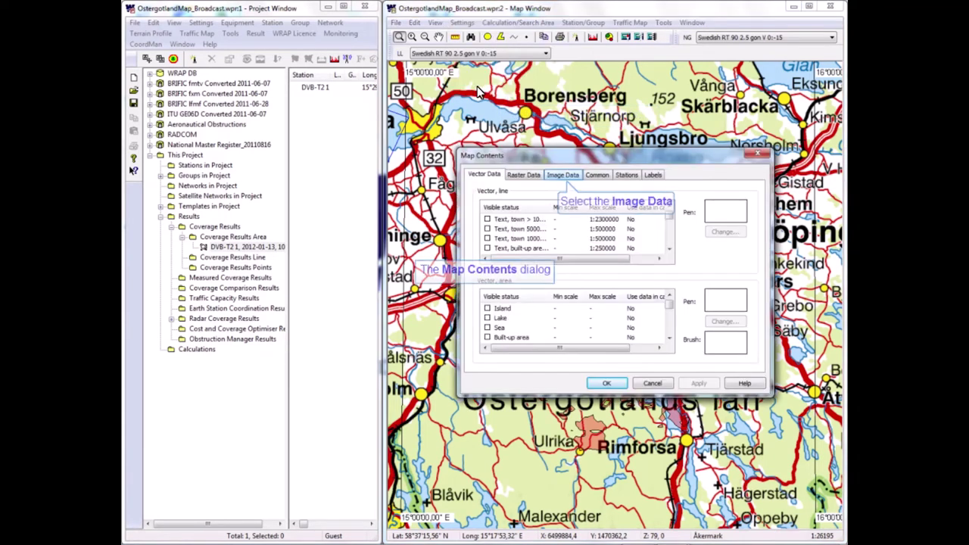
pyautogui.click(564, 177)
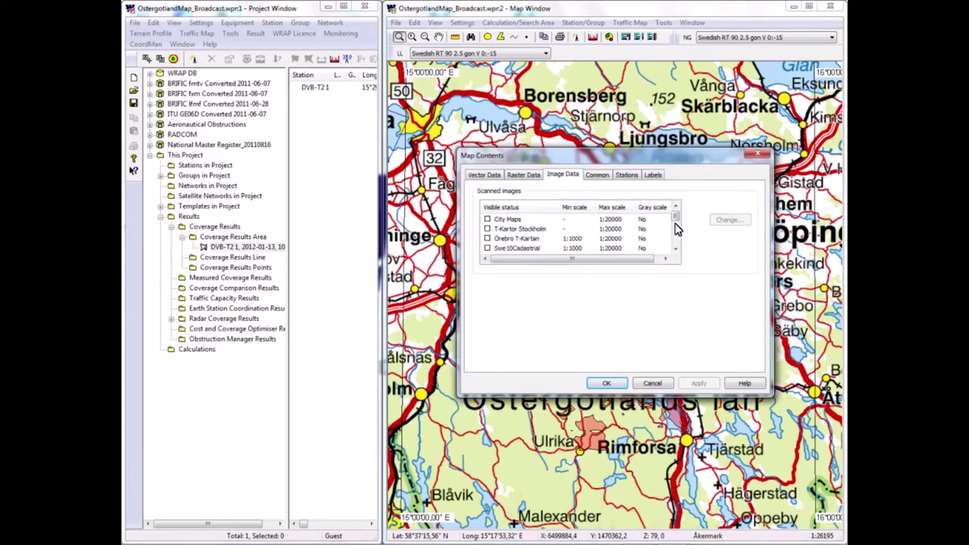
pyautogui.scroll(-3, 678, 229)
pyautogui.click(542, 239)
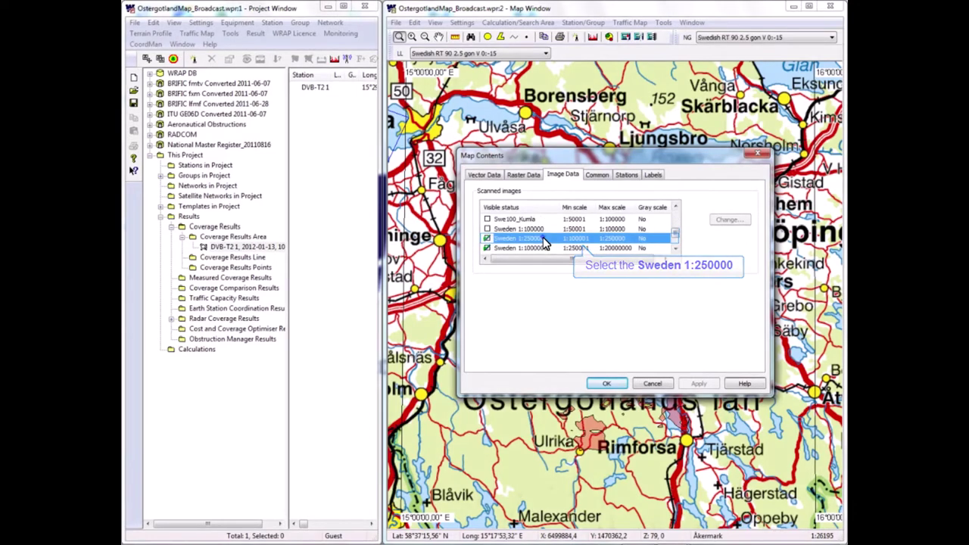
pyautogui.click(728, 221)
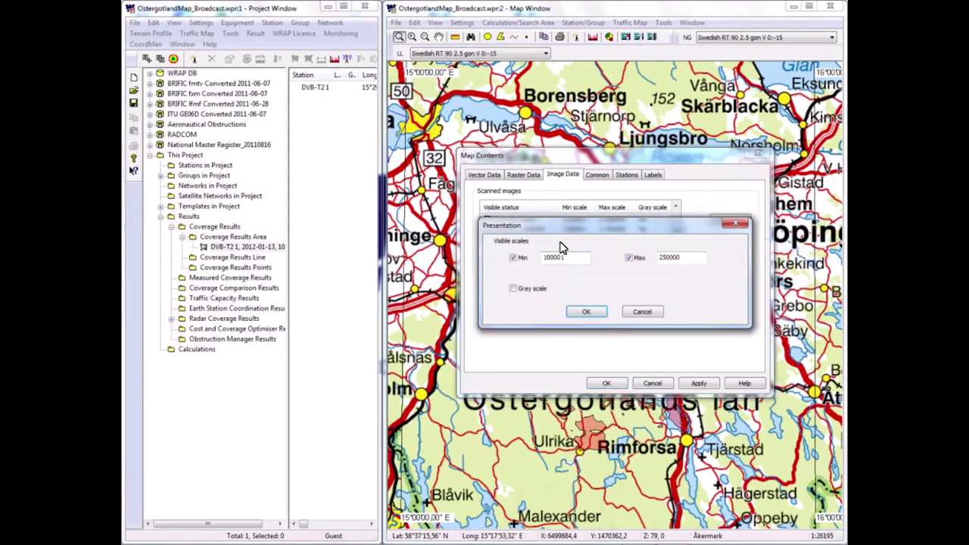
pyautogui.click(515, 288)
pyautogui.click(587, 313)
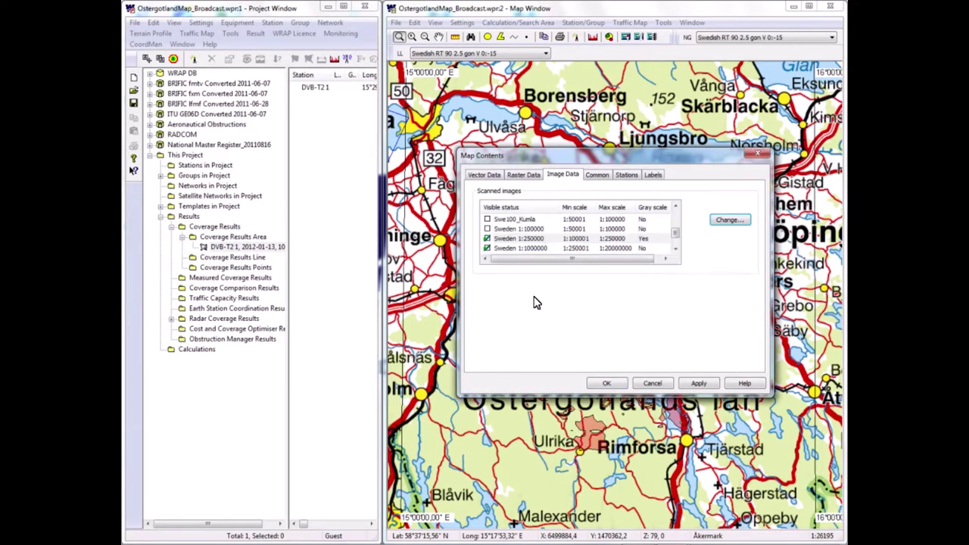
# - Set the Sweden 1:1000000 background map layer to grey scale as well
pyautogui.click(515, 249)
pyautogui.click(730, 223)
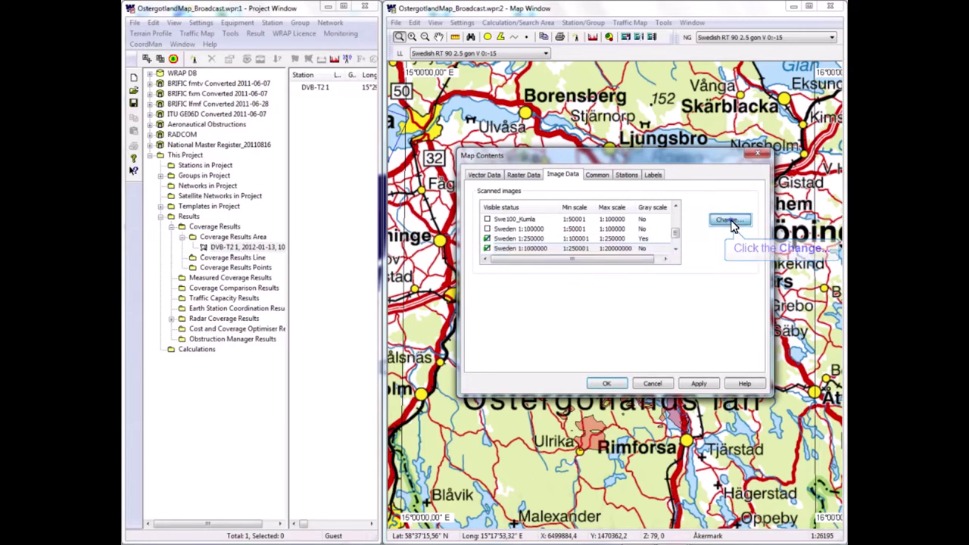
pyautogui.click(514, 288)
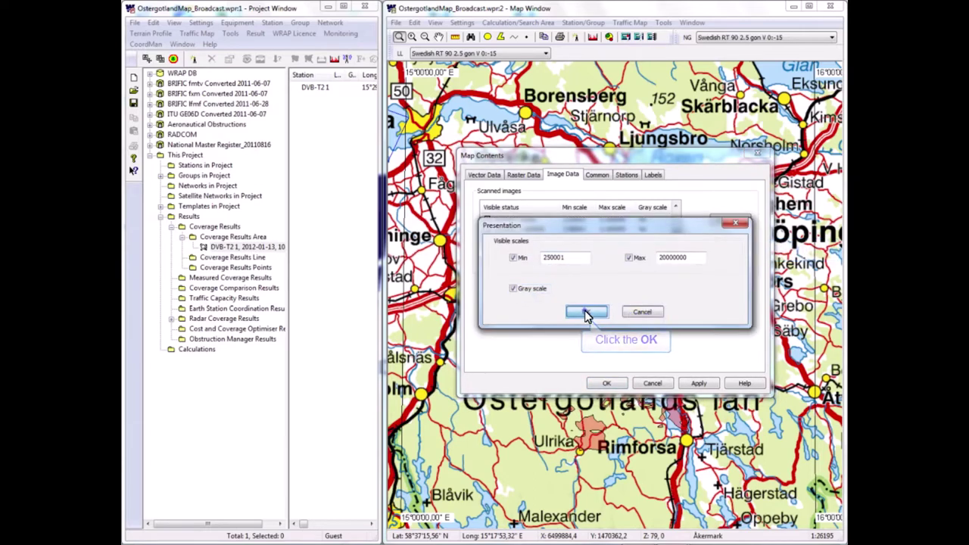
pyautogui.click(588, 312)
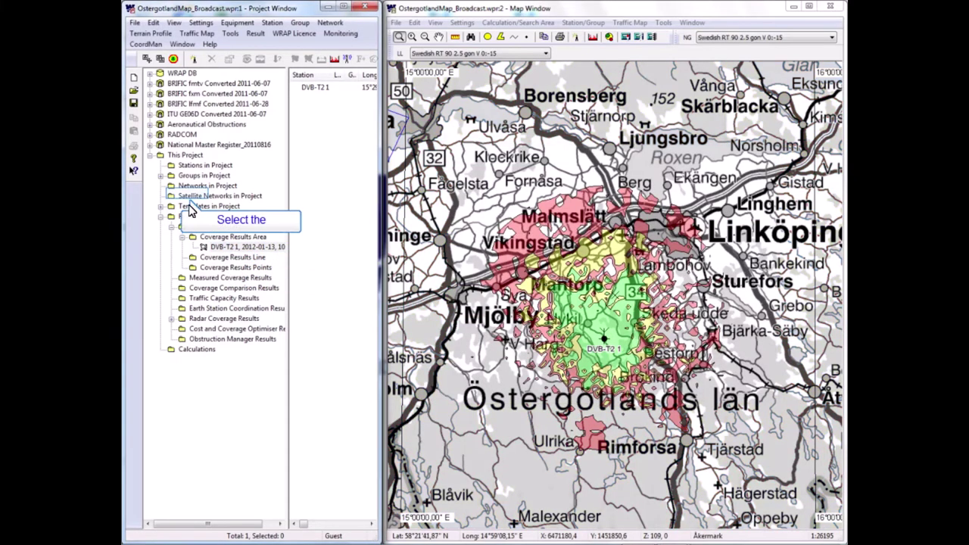
pyautogui.doubleClick(203, 242)
pyautogui.click(189, 194)
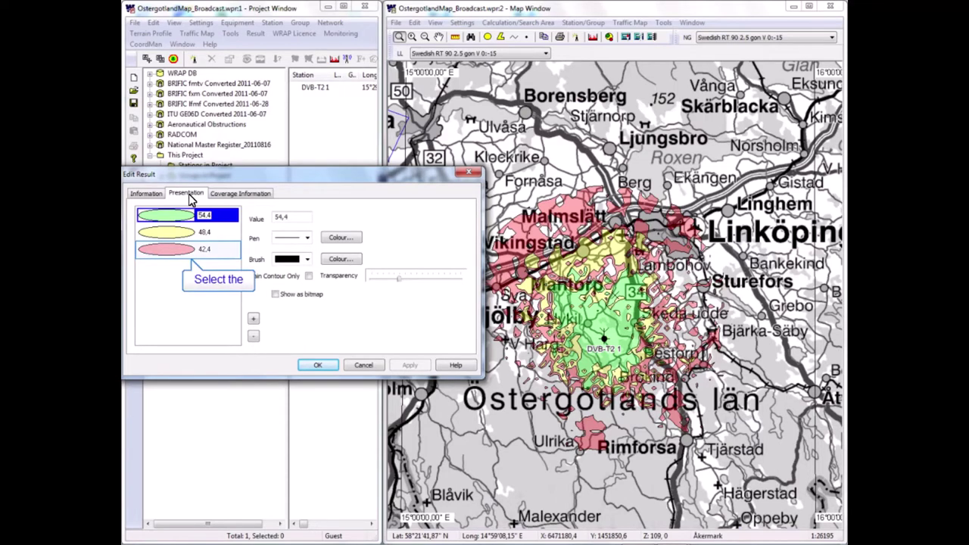
pyautogui.click(178, 255)
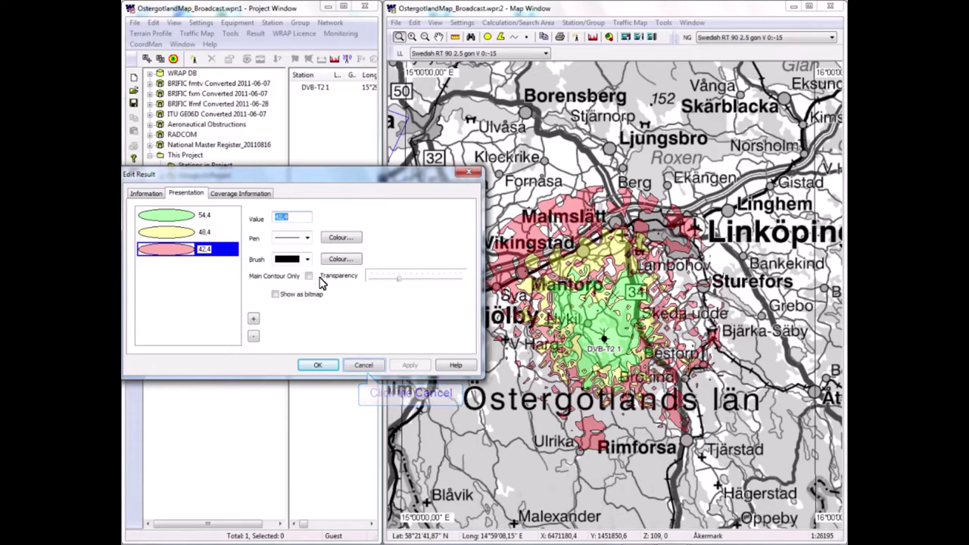
pyautogui.click(368, 367)
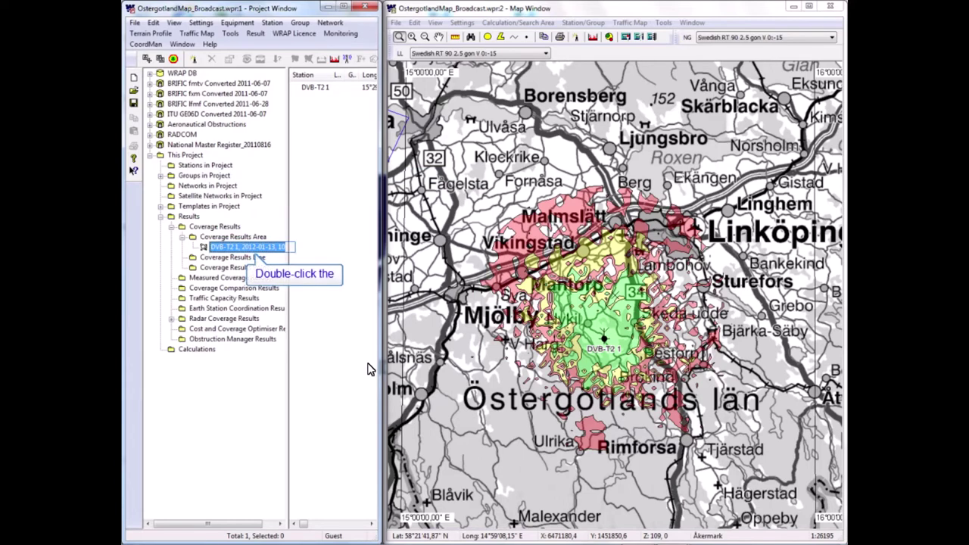
pyautogui.doubleClick(236, 248)
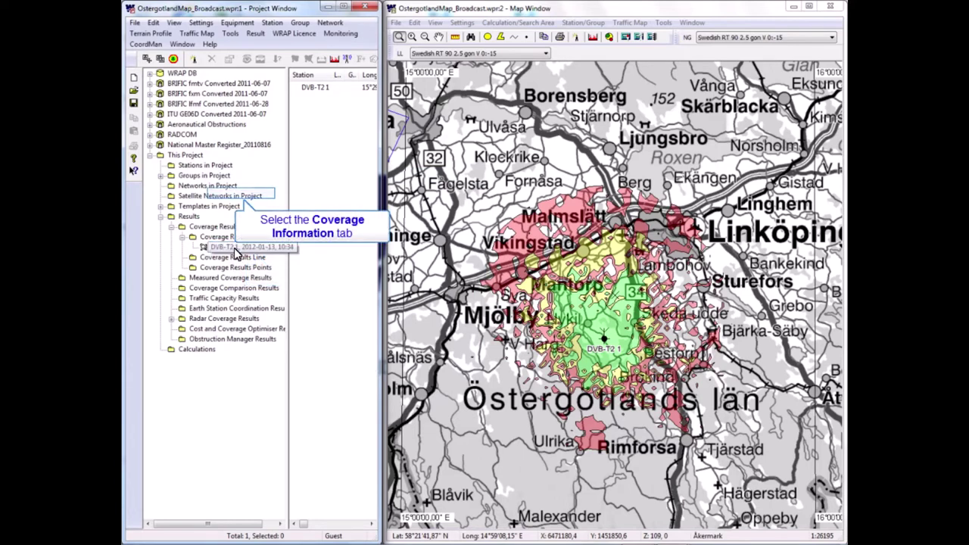
pyautogui.click(233, 198)
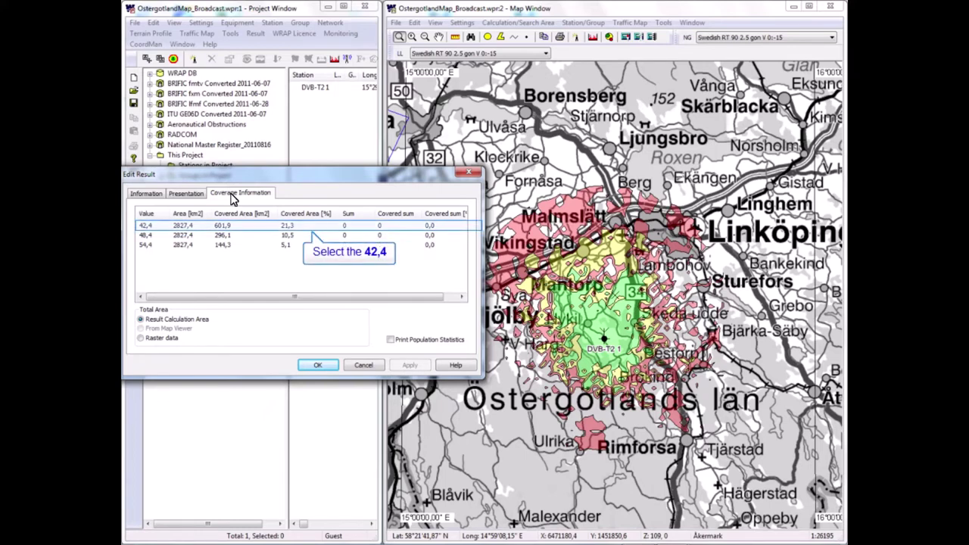
pyautogui.click(345, 227)
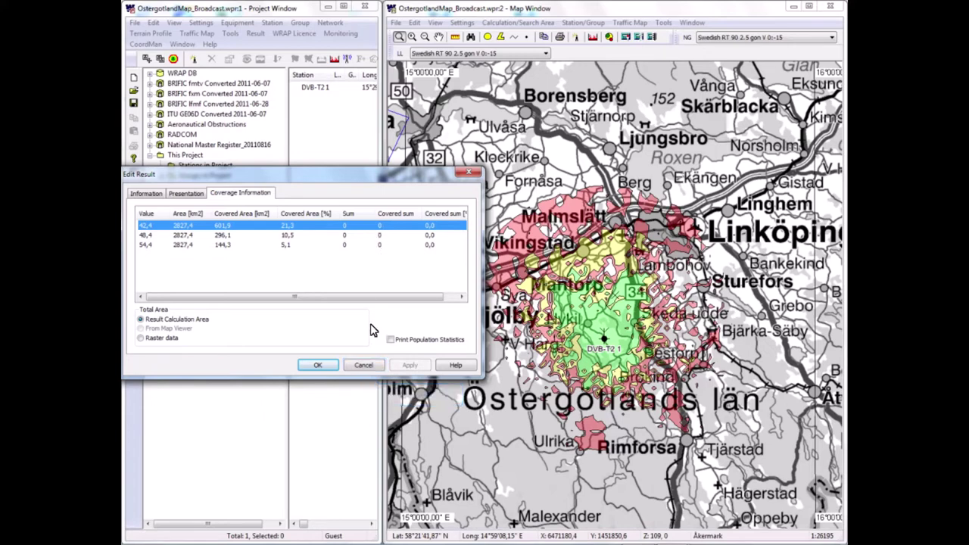
pyautogui.click(368, 366)
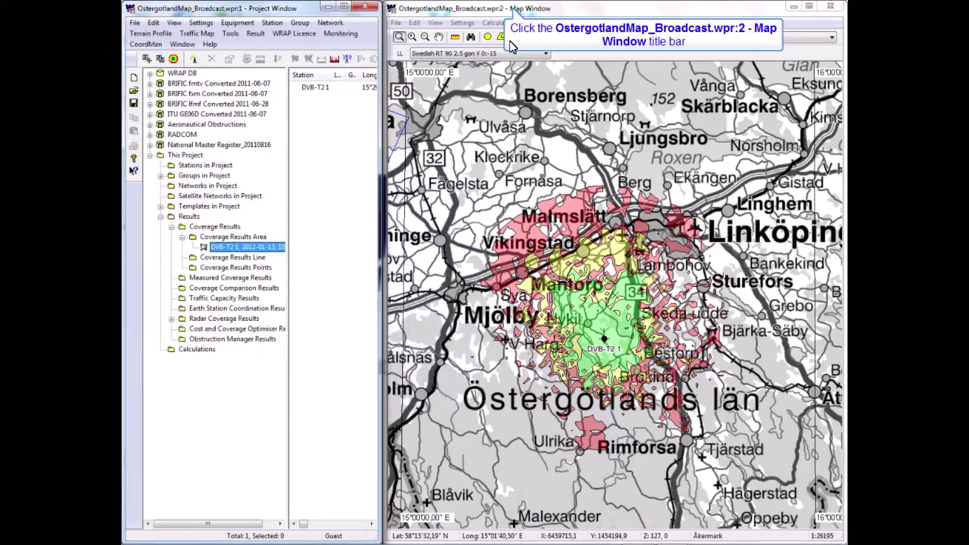
pyautogui.click(512, 9)
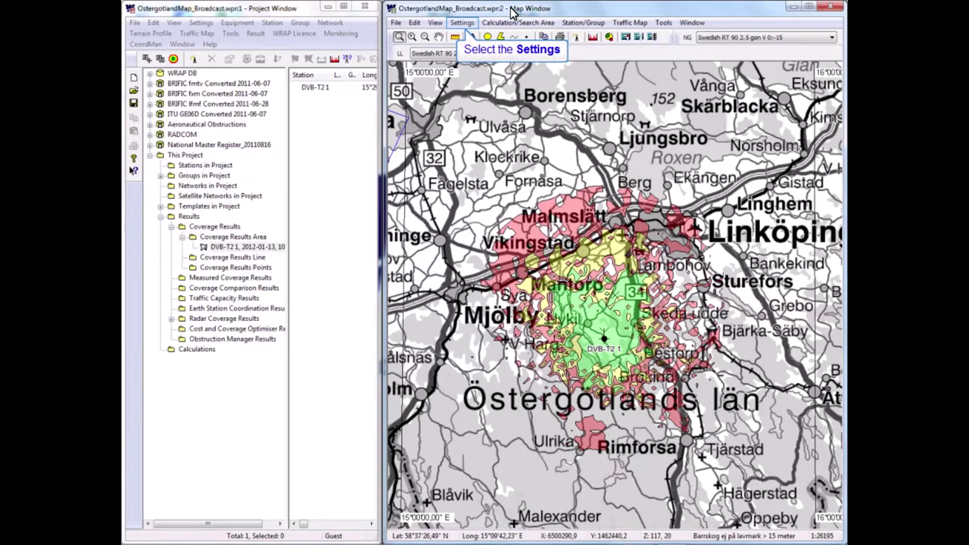
pyautogui.click(464, 23)
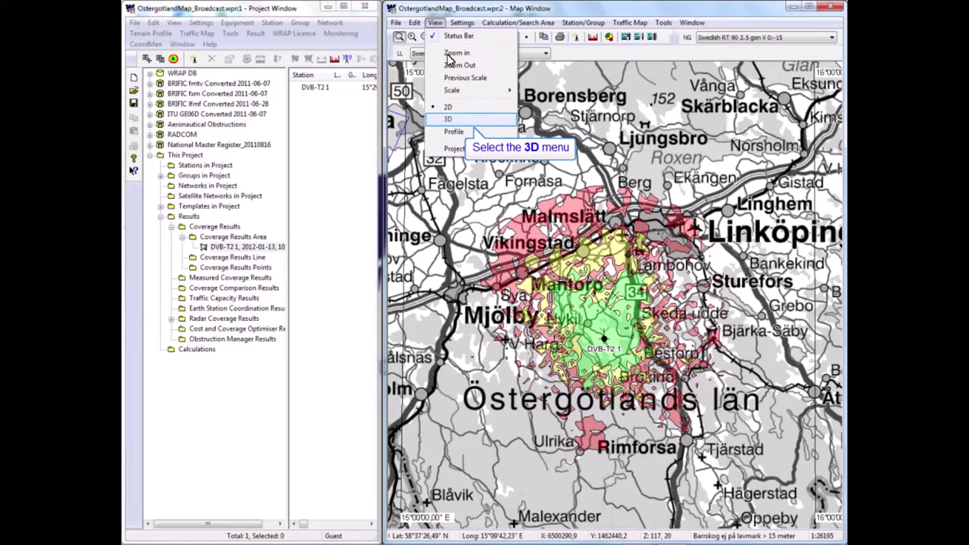
pyautogui.click(447, 119)
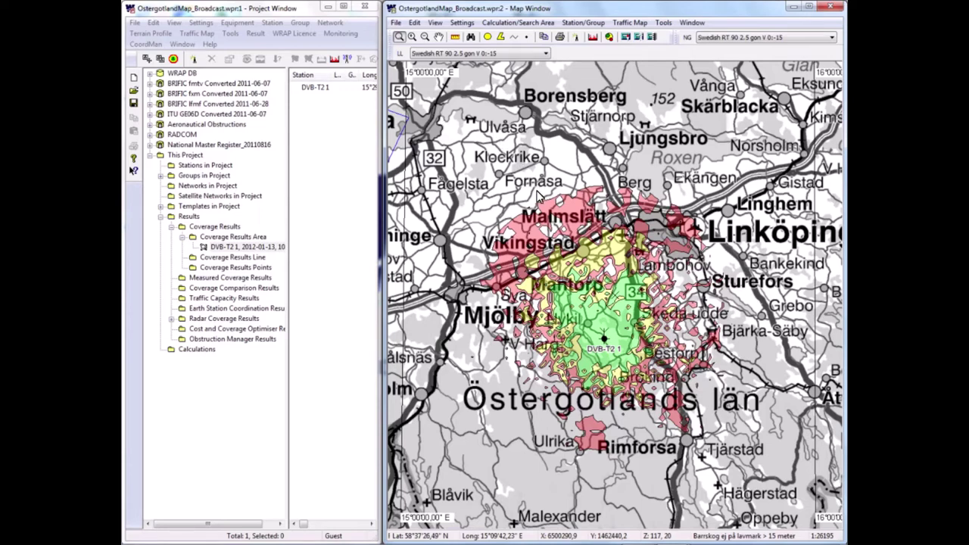
pyautogui.click(558, 320)
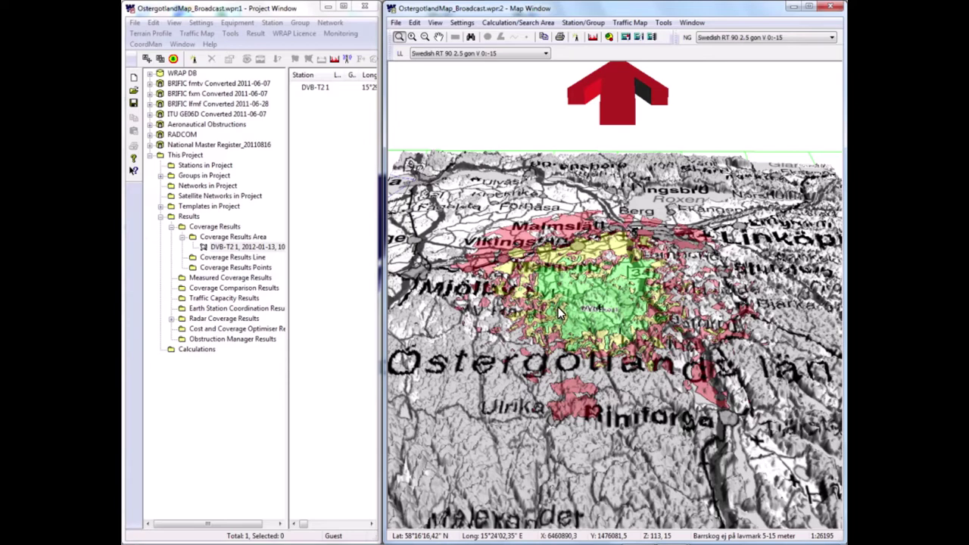
pyautogui.moveTo(564, 320); pyautogui.dragTo(566, 342)
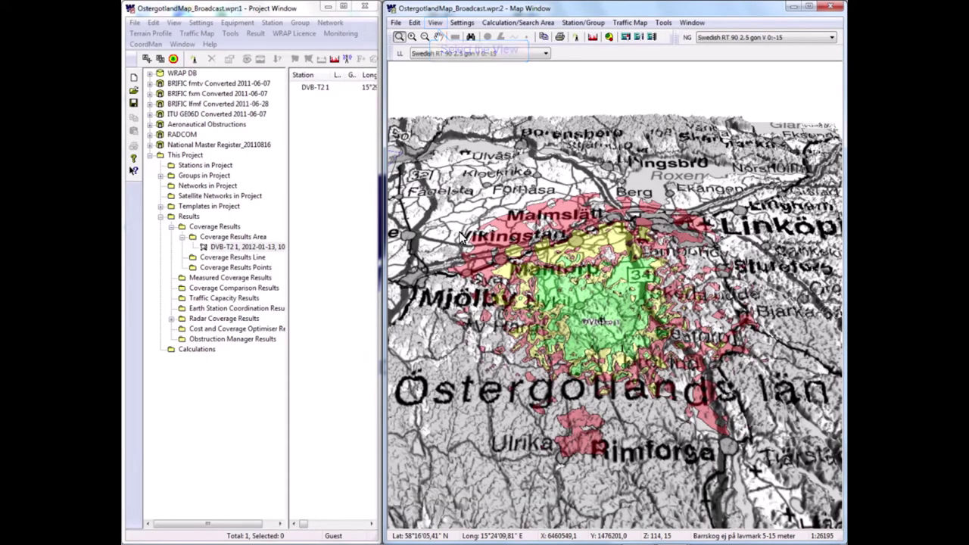
pyautogui.click(436, 22)
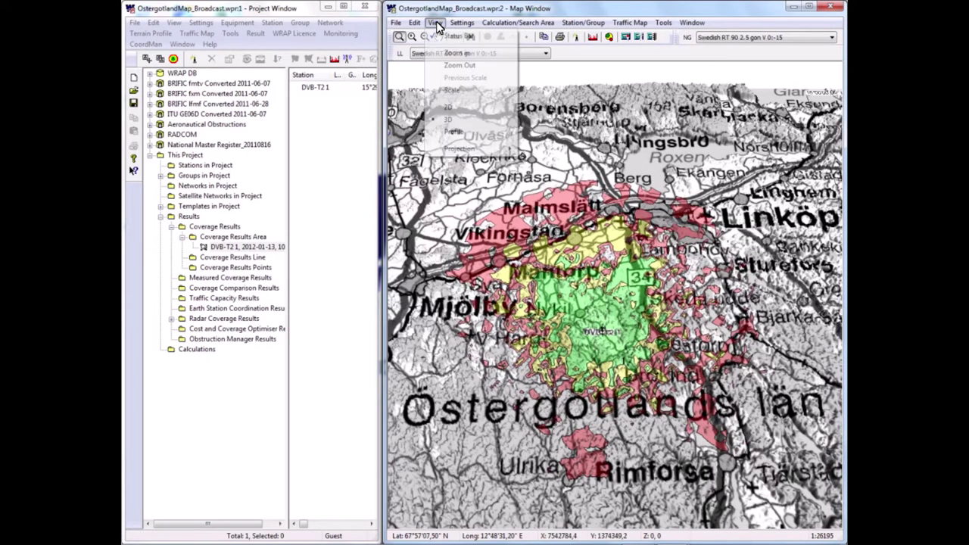
pyautogui.click(438, 110)
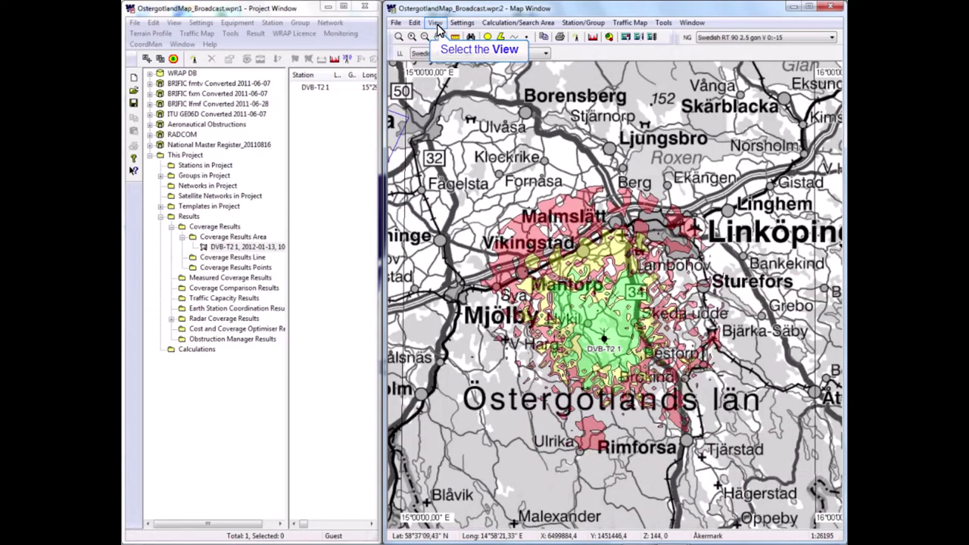
# - Return the map to its previous 1:50000 scale and open the Edit menu
pyautogui.click(437, 24)
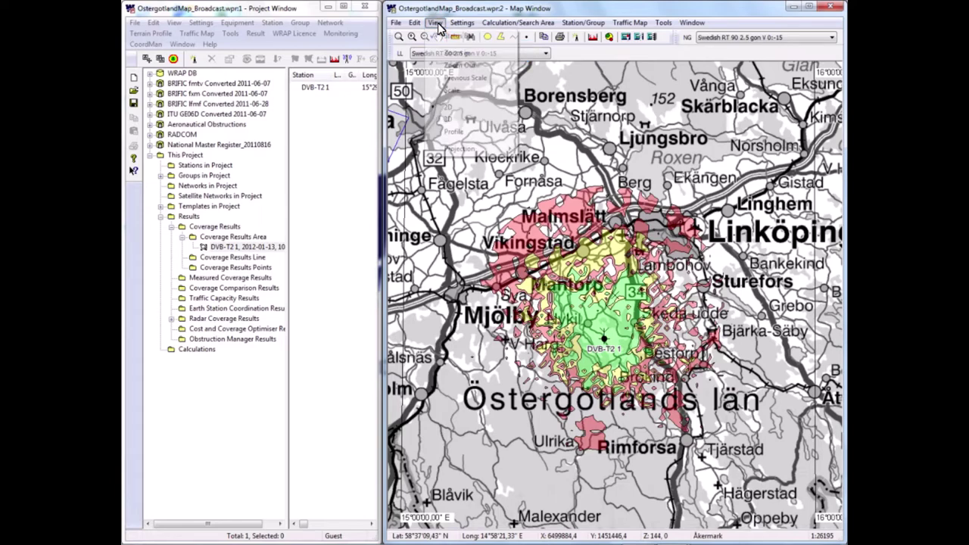
pyautogui.click(466, 79)
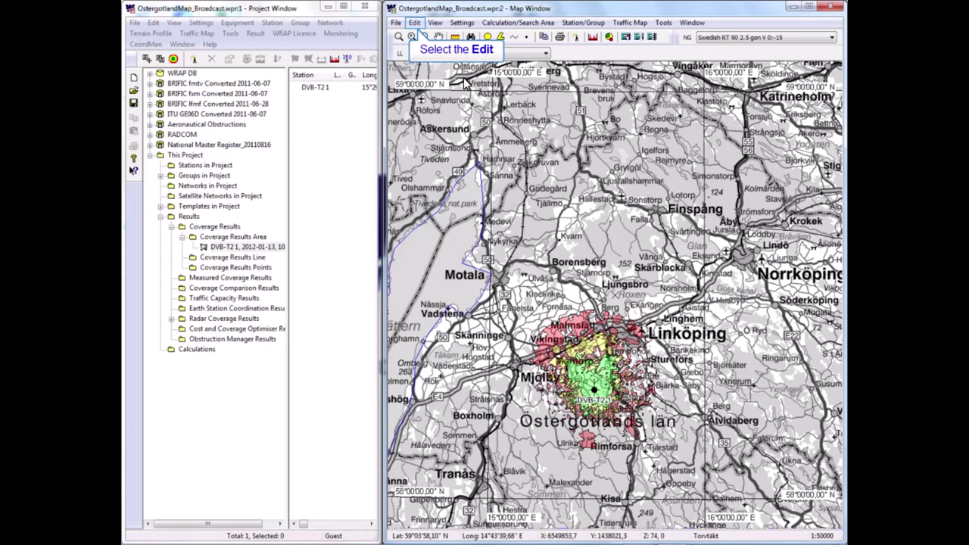
pyautogui.click(414, 23)
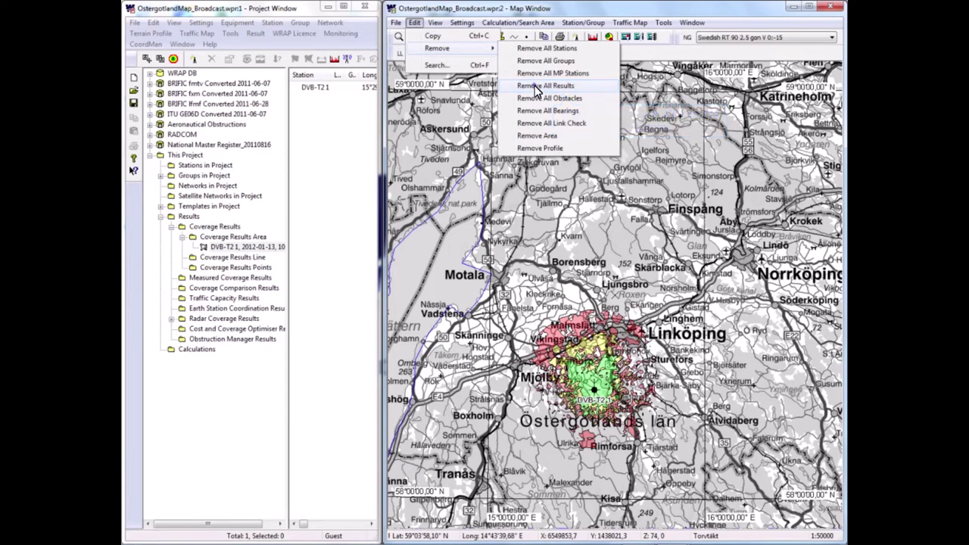
# - Remove all results from the Map Window, clearing the DVB-T2 1 coverage overlay
pyautogui.click(537, 85)
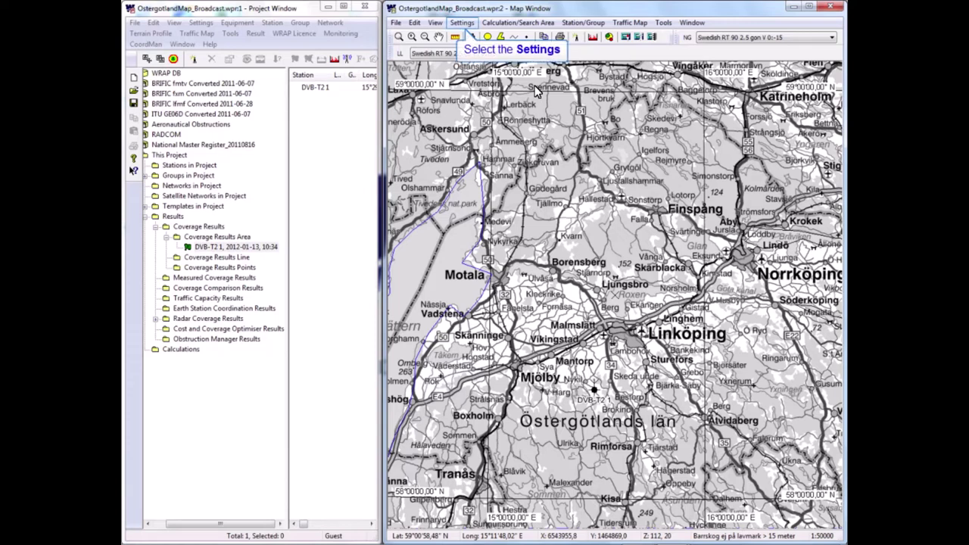
# - In Map Contents, show stations with a user-defined circular area of 40 km radius
pyautogui.click(462, 24)
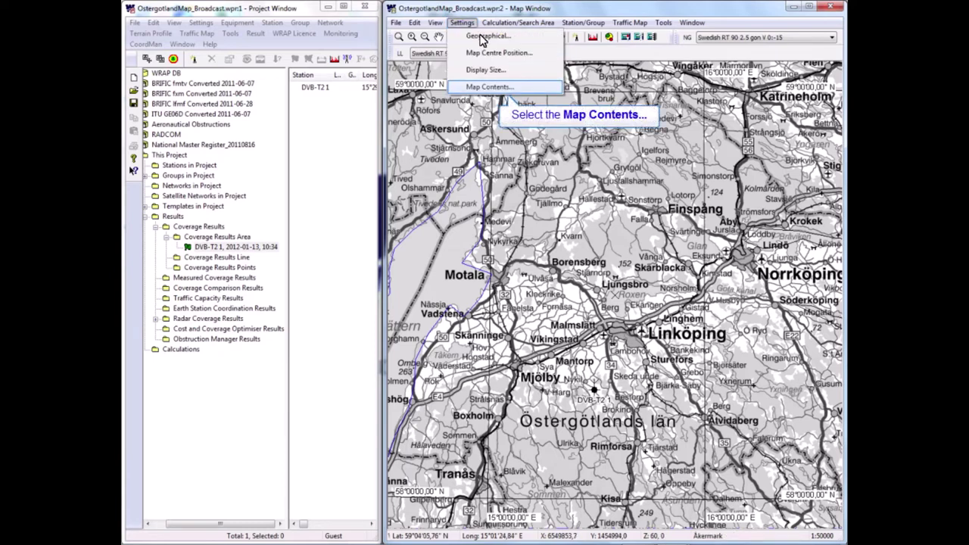
pyautogui.click(490, 87)
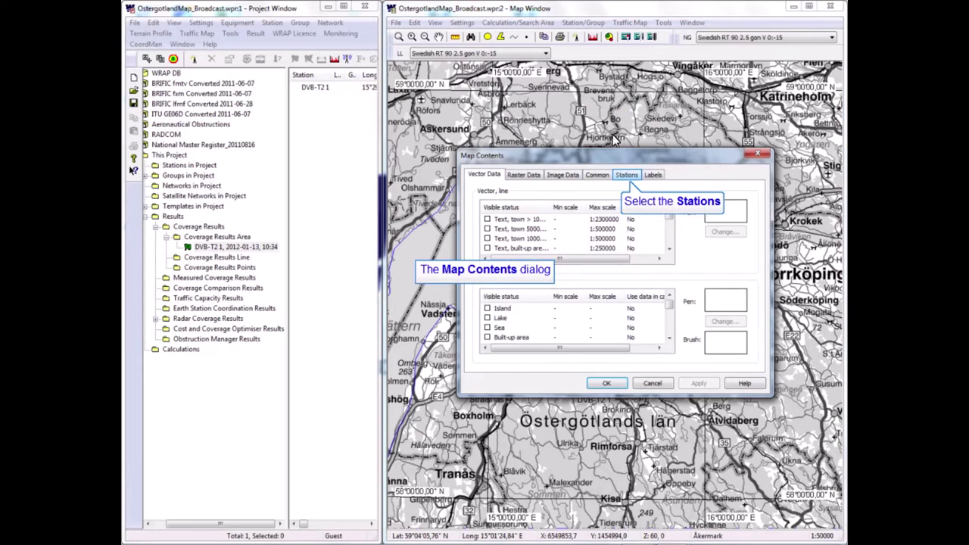
pyautogui.click(623, 176)
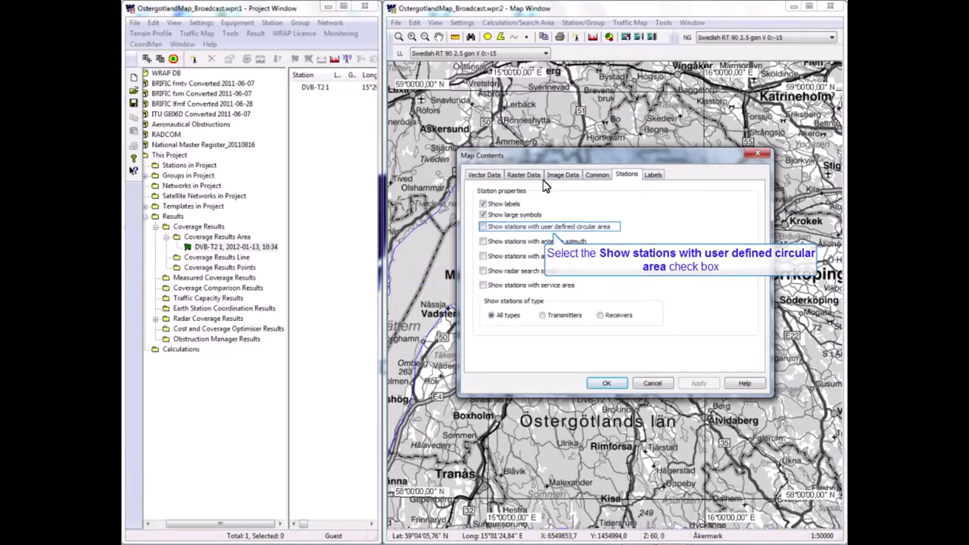
pyautogui.click(483, 228)
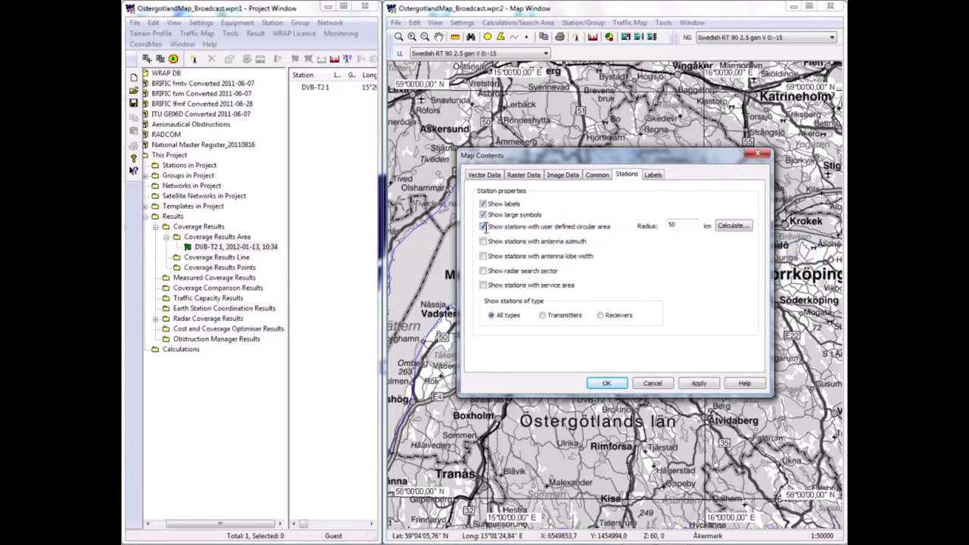
pyautogui.doubleClick(669, 225)
pyautogui.write('40')
pyautogui.click(624, 387)
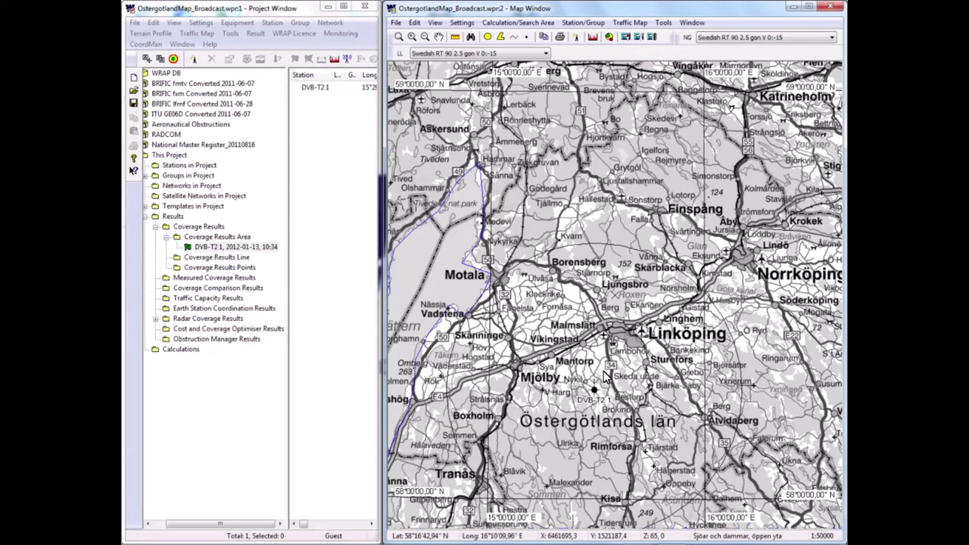
# - Paste five copies of DVB-T2 1 near Yxnerum, Ulvåsa, Skänninge and elsewhere, then undo
pyautogui.hotkey('ctrl', 'v')
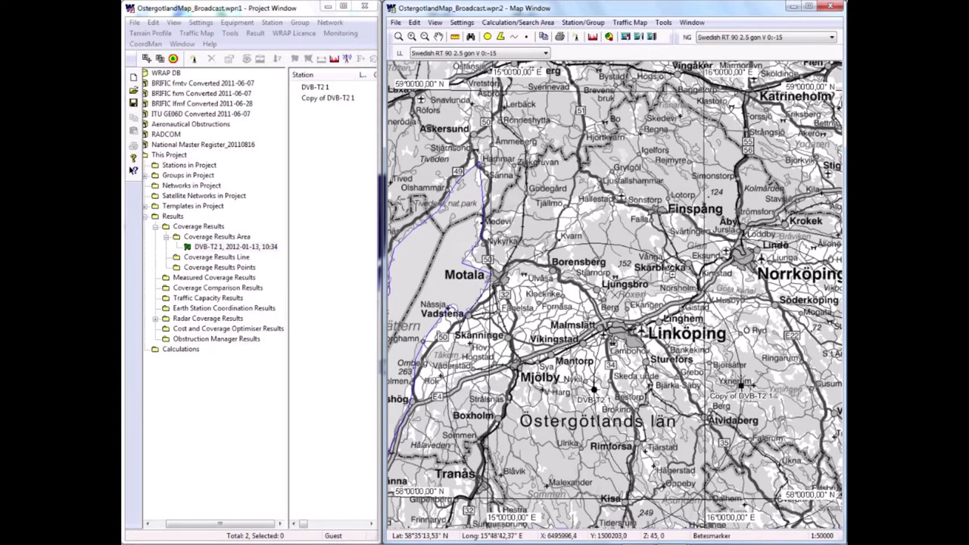
pyautogui.hotkey('ctrl', 'v')
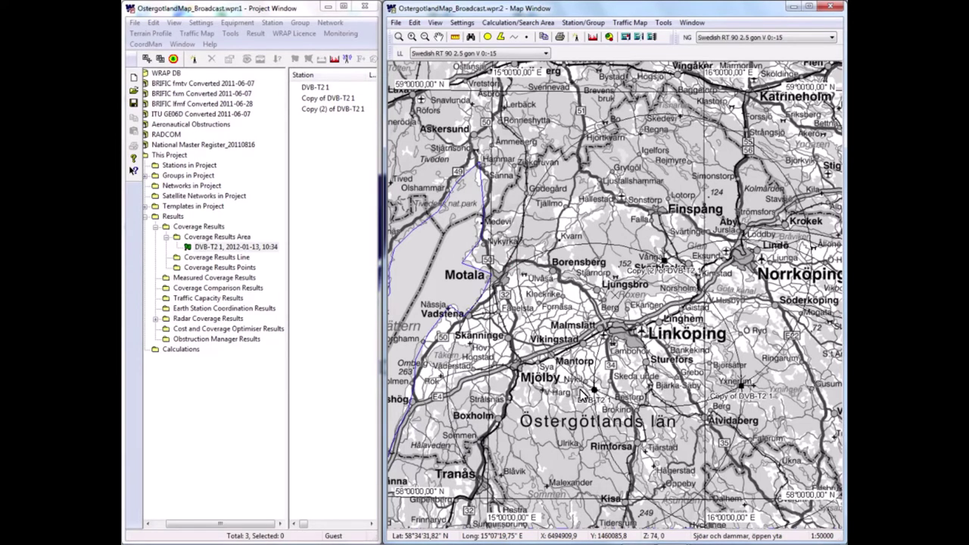
pyautogui.hotkey('ctrl', 'v')
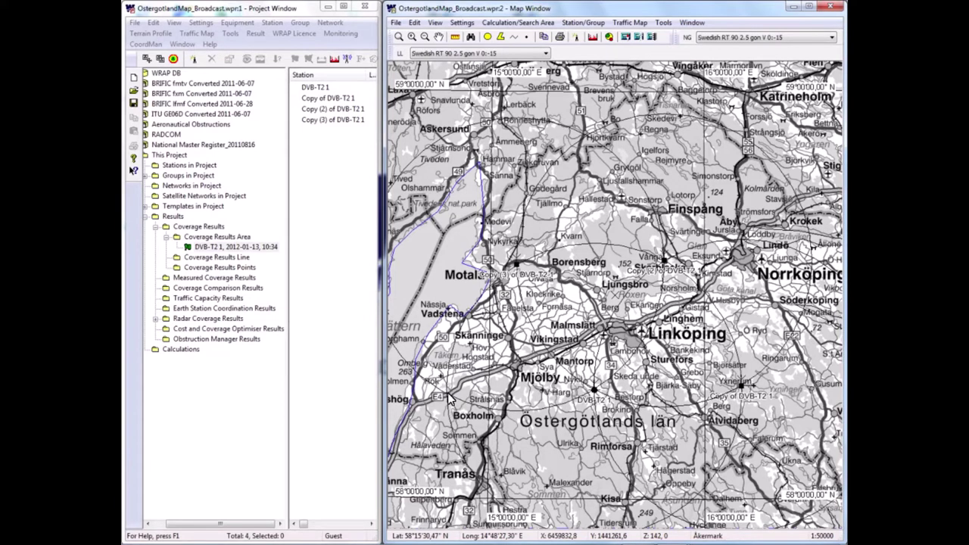
pyautogui.hotkey('ctrl', 'v')
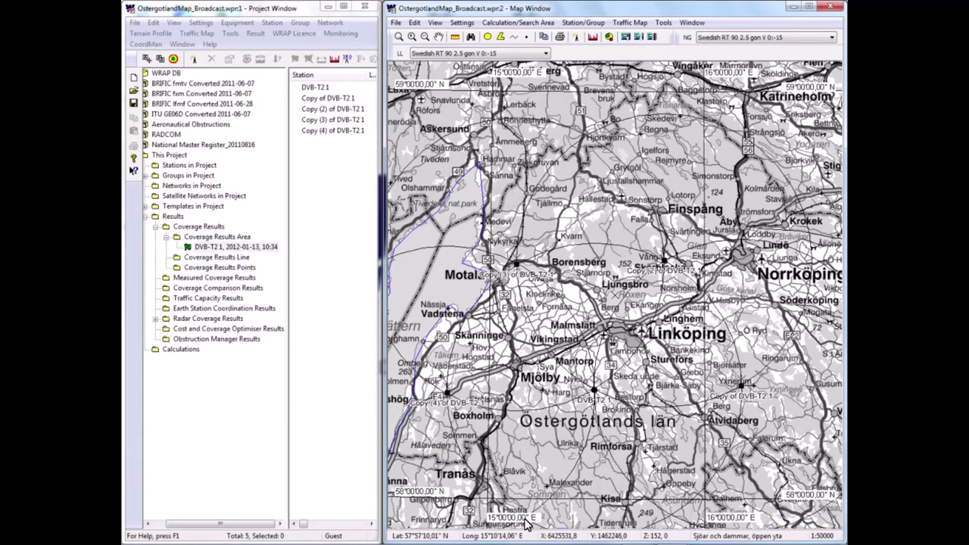
pyautogui.hotkey('ctrl', 'v')
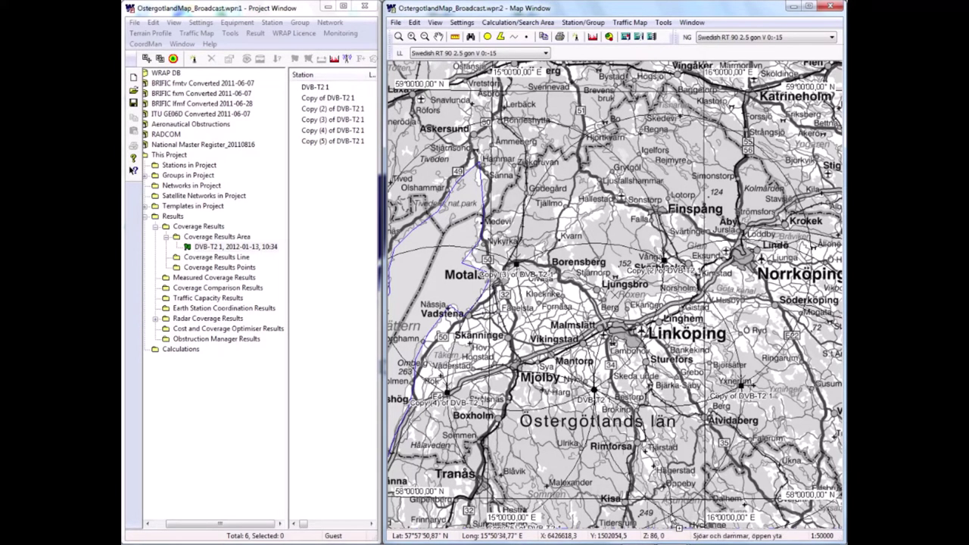
pyautogui.hotkey('ctrl', 'z')
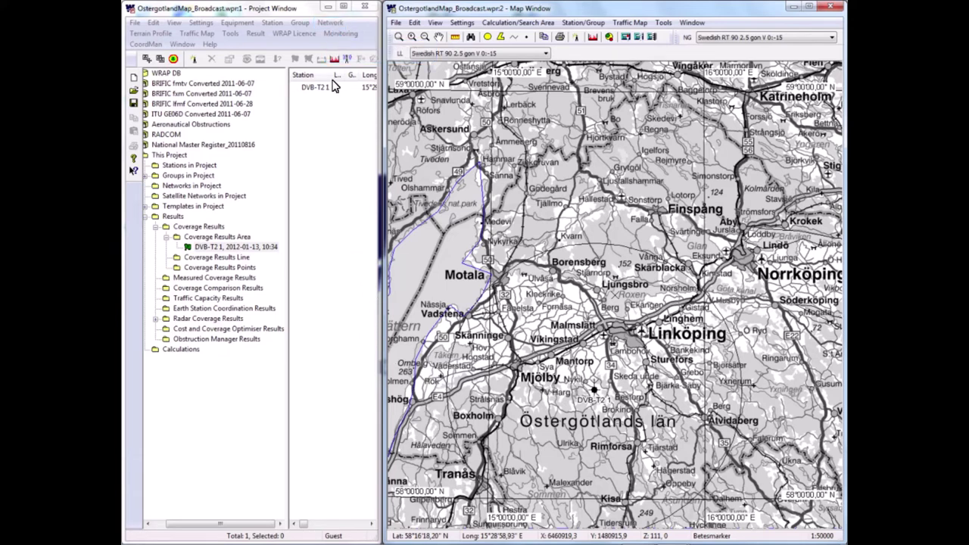
# - Create network SFN A with a 530 MHz frequency row, set to Single Frequency Net
pyautogui.click(330, 22)
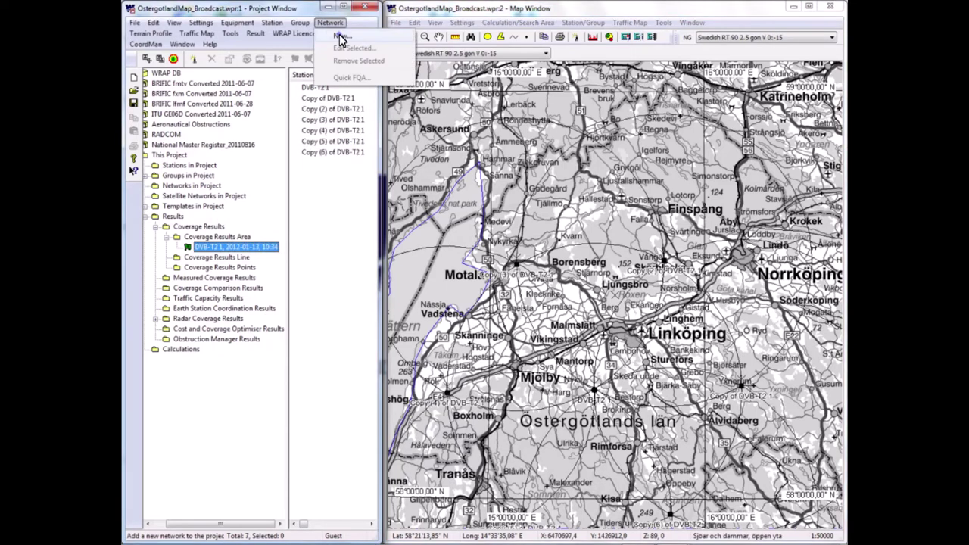
pyautogui.click(339, 36)
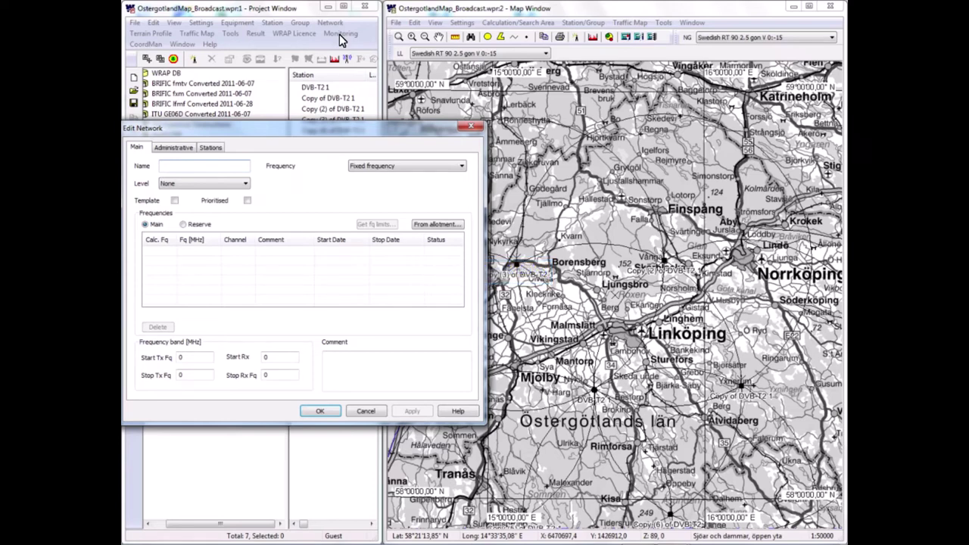
pyautogui.write('SFN A')
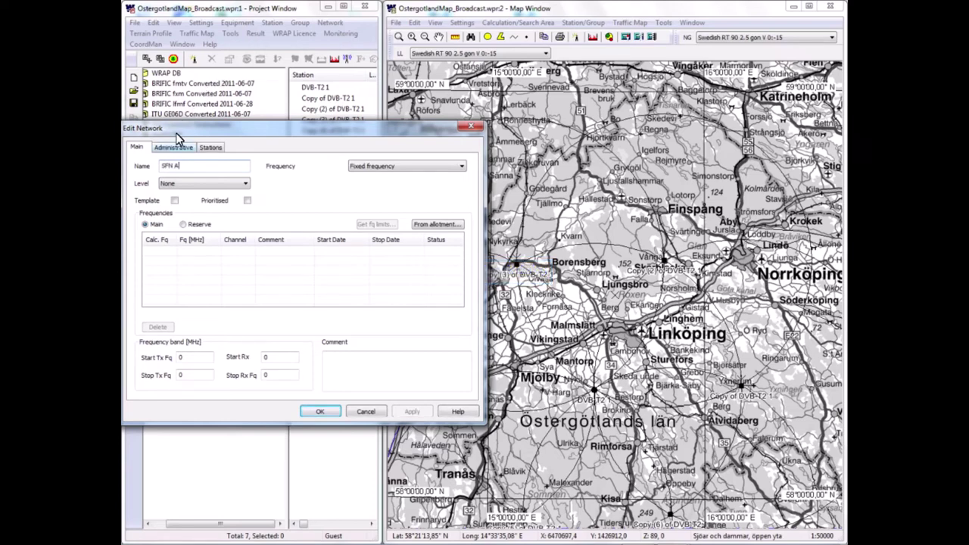
pyautogui.doubleClick(188, 257)
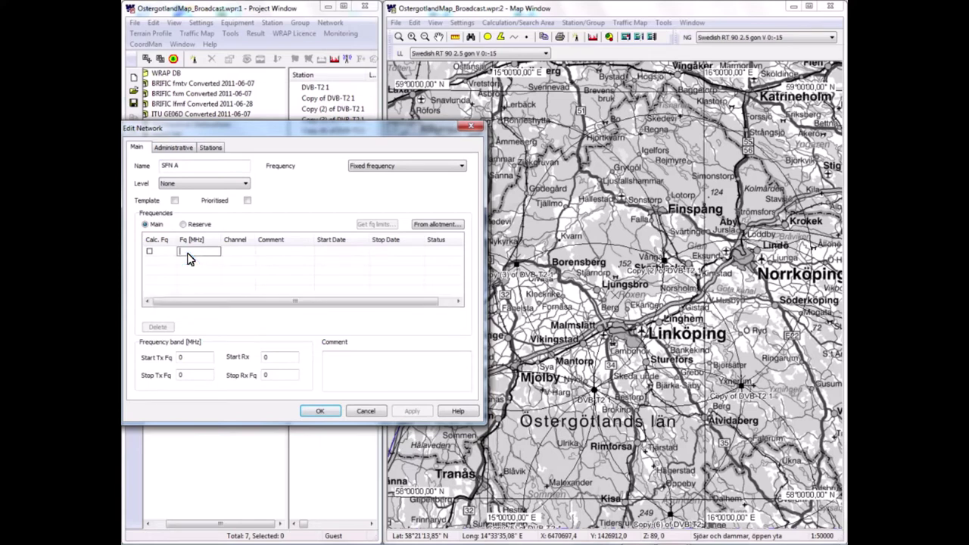
pyautogui.write('530')
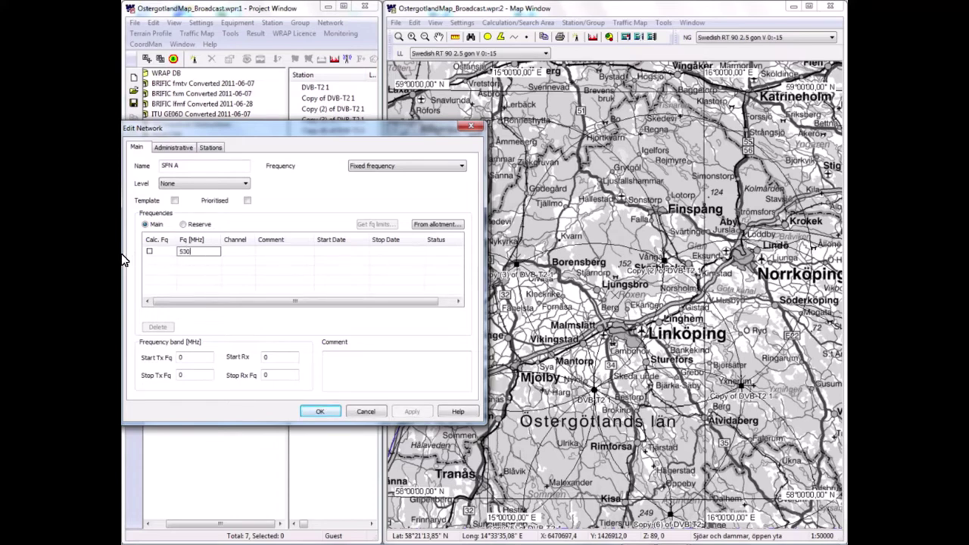
pyautogui.press('Tab')
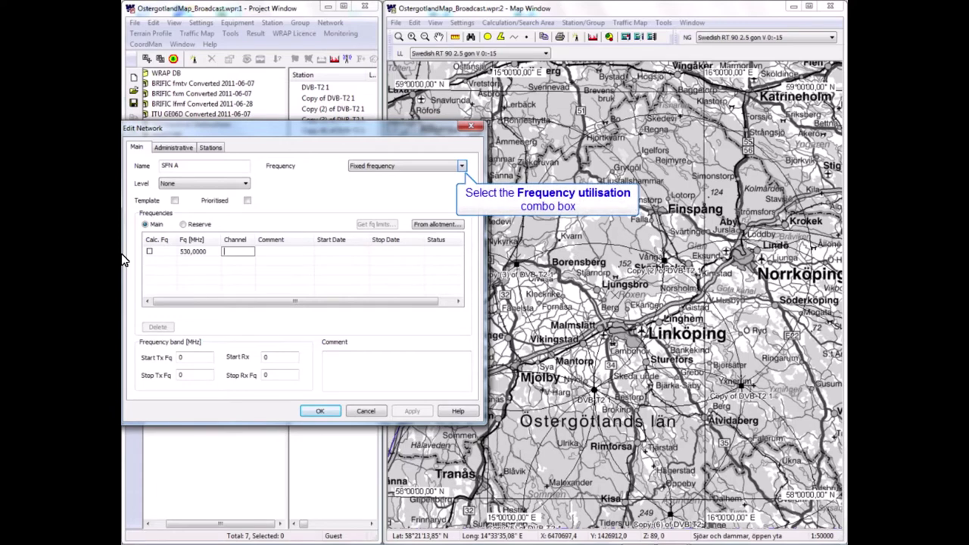
pyautogui.click(462, 166)
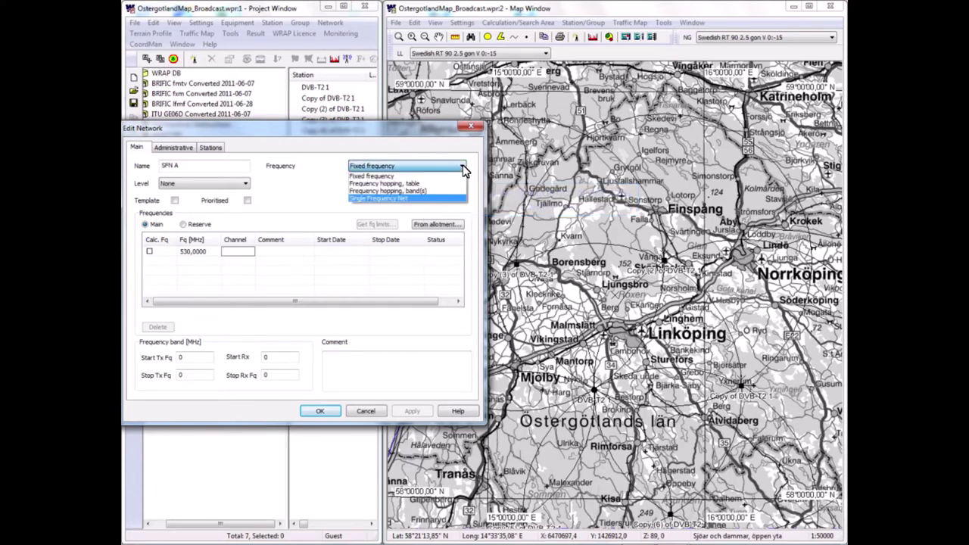
pyautogui.click(390, 198)
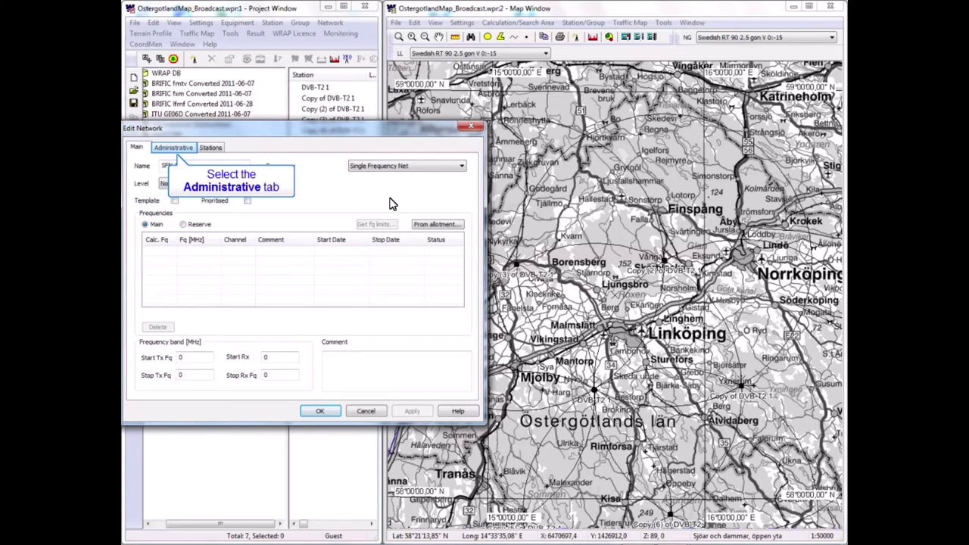
# - Tick every station class, add all seven DVB-T2 stations to SFN A, dismiss the main-frequency error
pyautogui.click(174, 148)
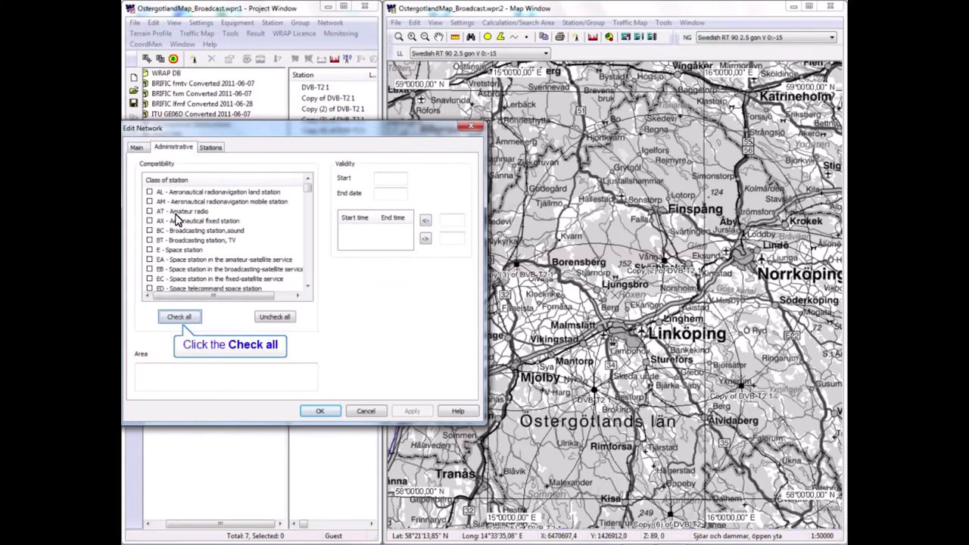
pyautogui.click(179, 319)
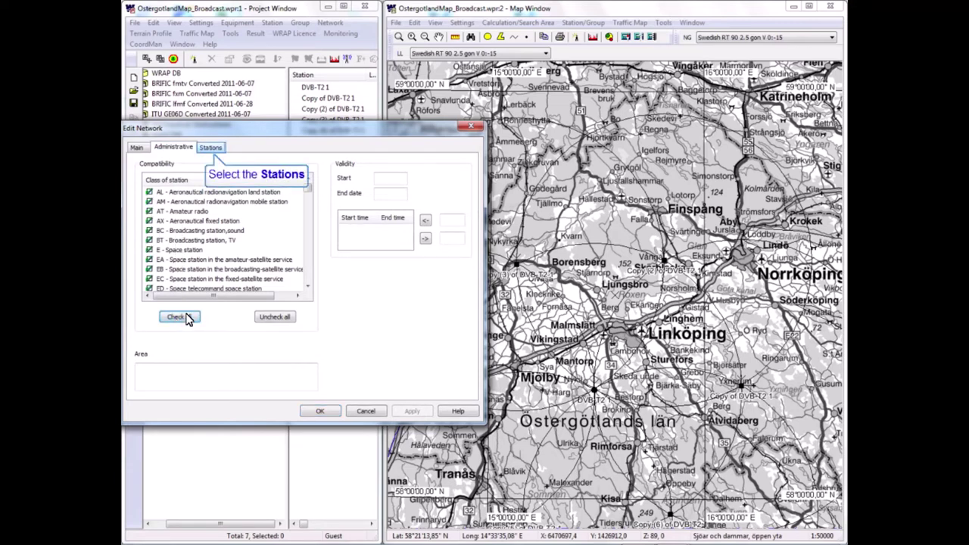
pyautogui.click(211, 149)
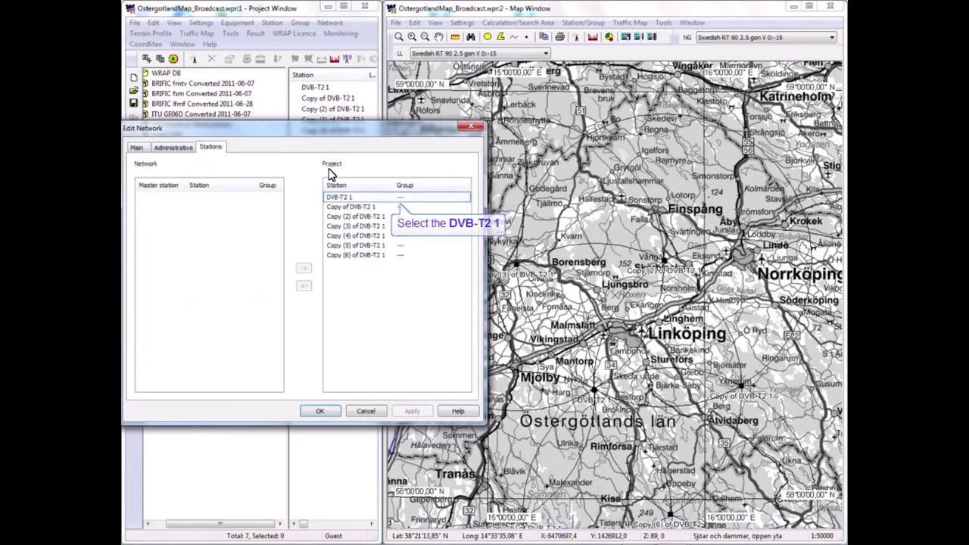
pyautogui.click(346, 197)
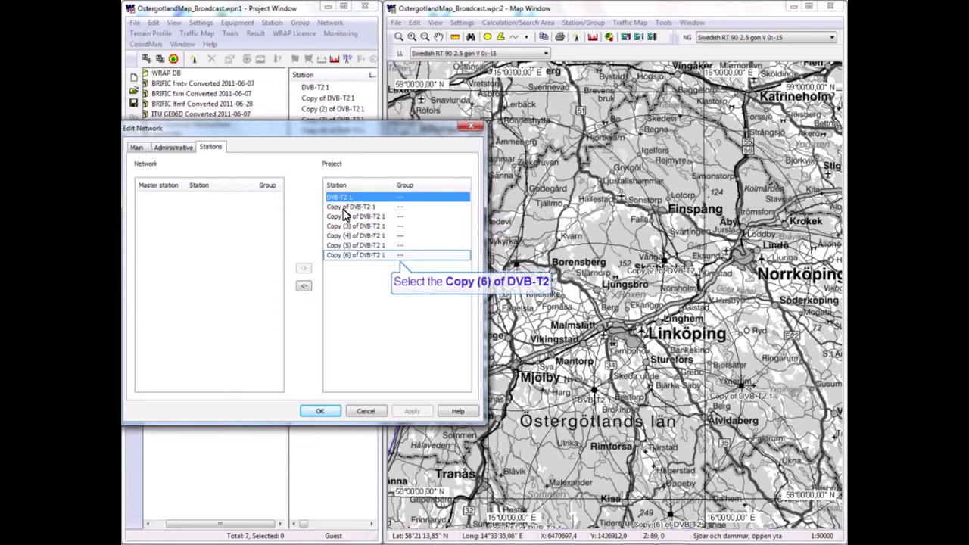
pyautogui.keyDown('shift'); pyautogui.click(346, 255); pyautogui.keyUp('shift')
pyautogui.click(304, 286)
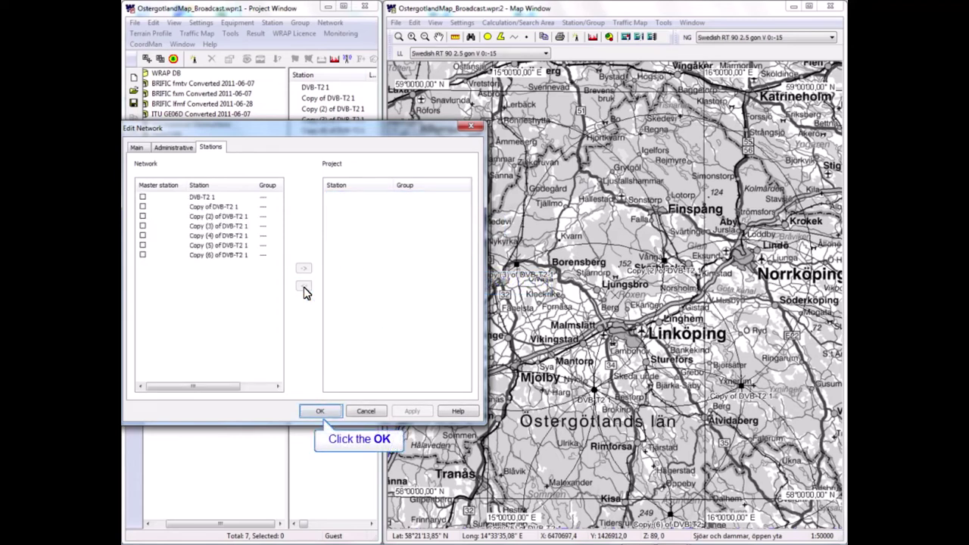
pyautogui.click(320, 412)
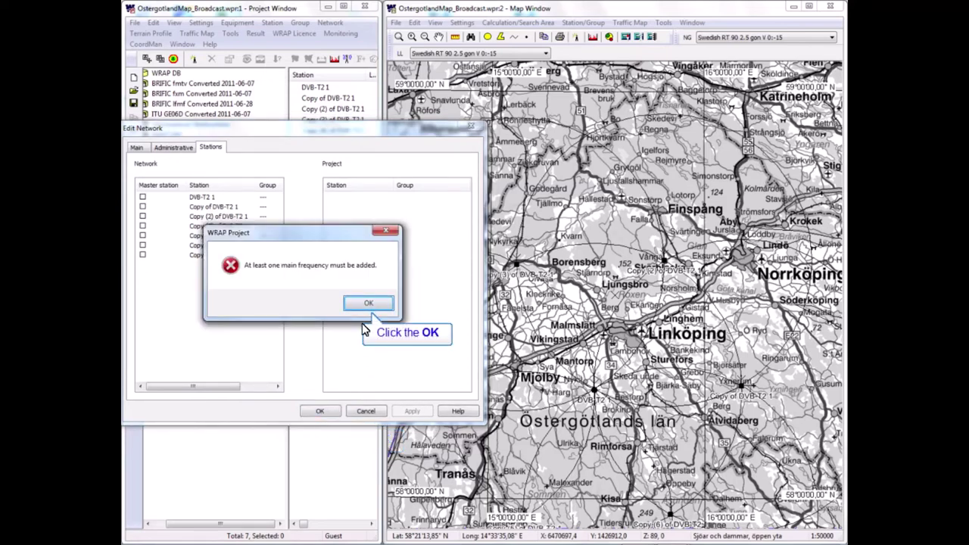
pyautogui.click(365, 305)
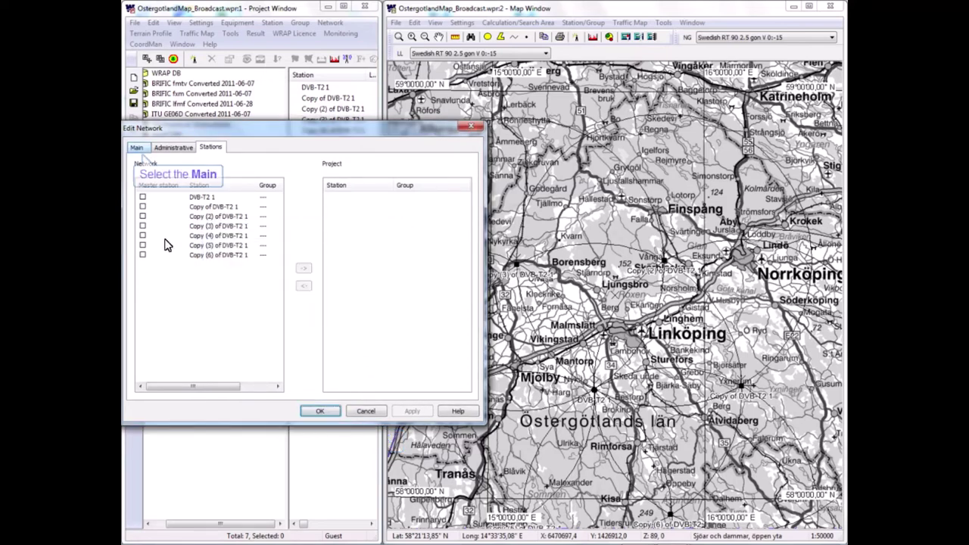
# - Assign SFN A the 506 MHz channel 25 frequency from the TV System G IV/V allotment and save
pyautogui.click(137, 148)
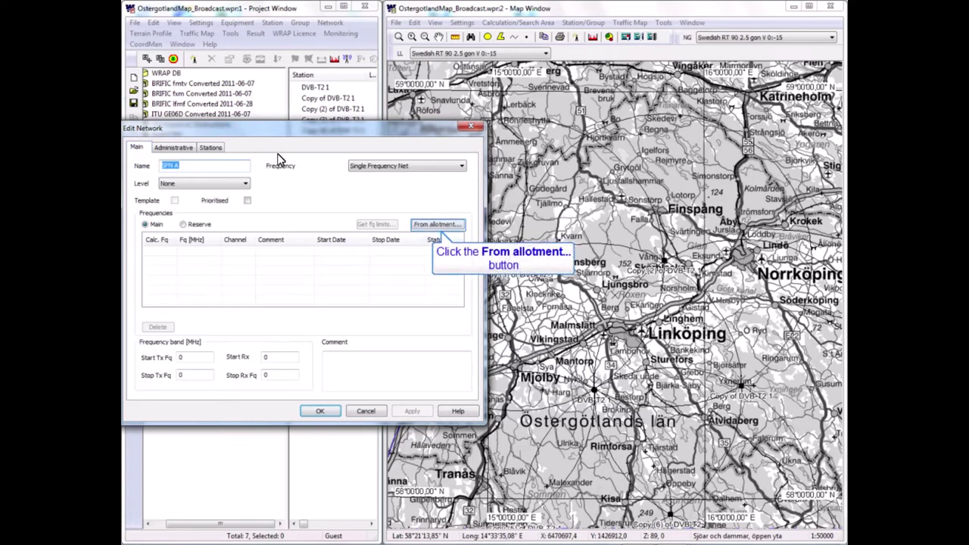
pyautogui.click(437, 225)
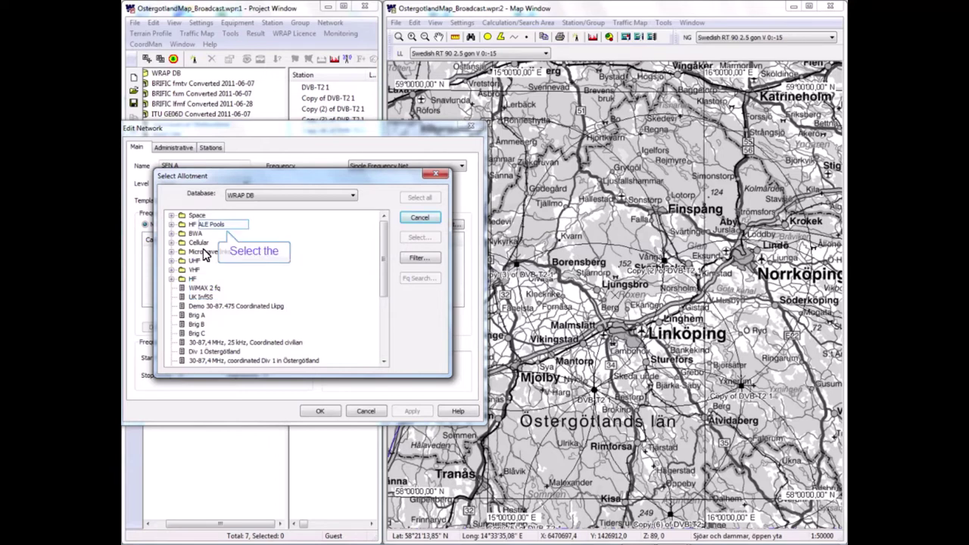
pyautogui.click(206, 227)
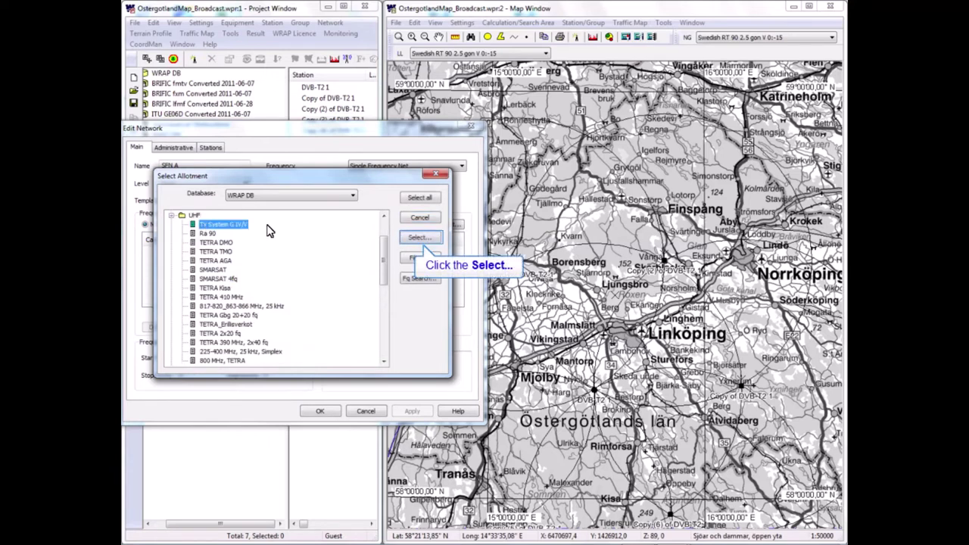
pyautogui.click(421, 238)
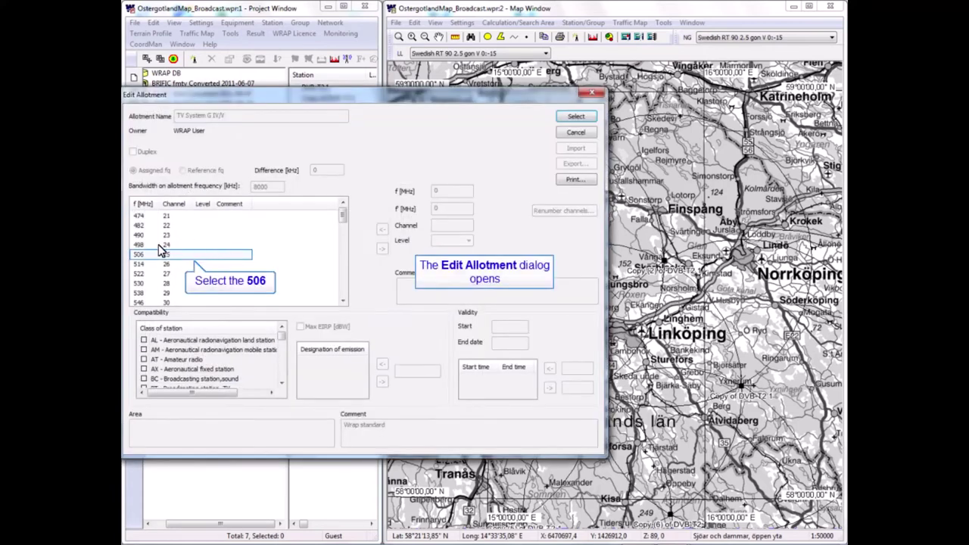
pyautogui.click(139, 254)
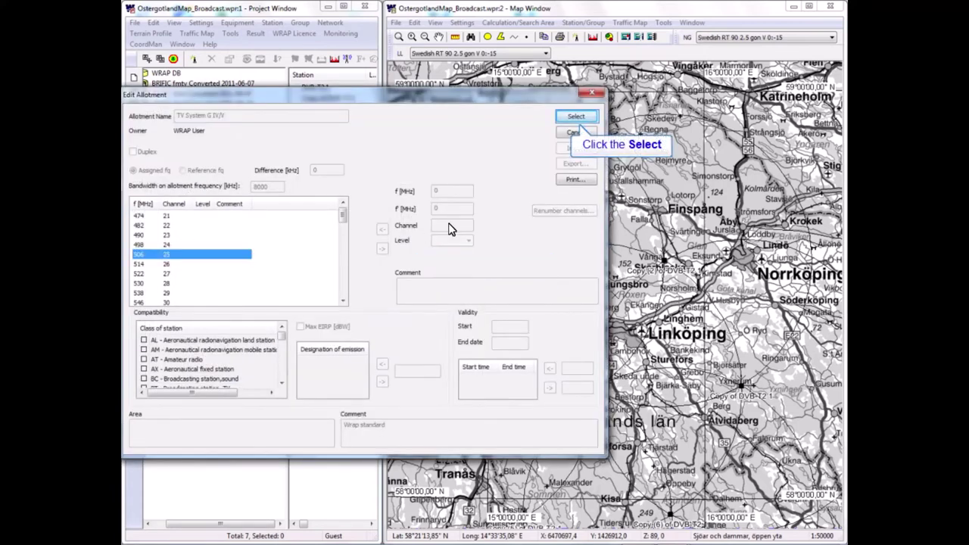
pyautogui.click(576, 116)
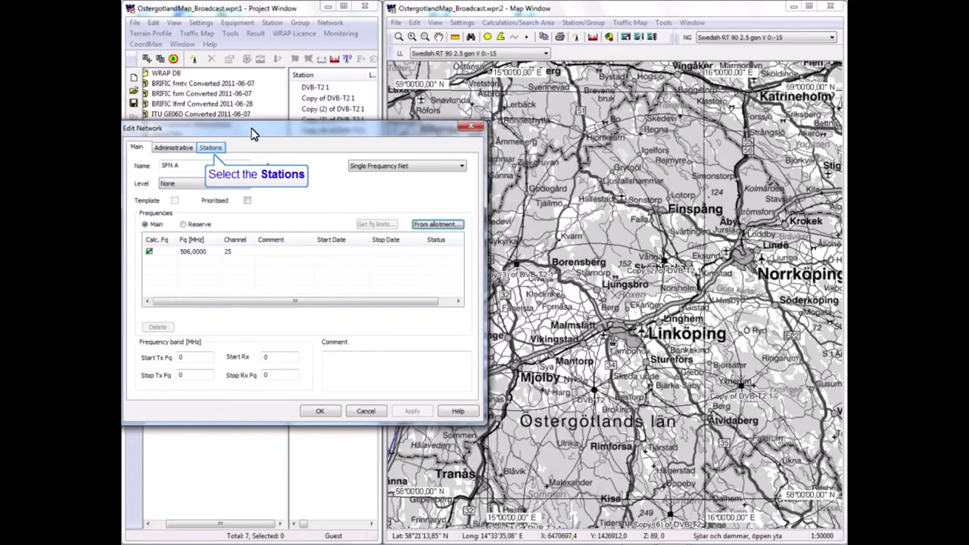
pyautogui.click(209, 150)
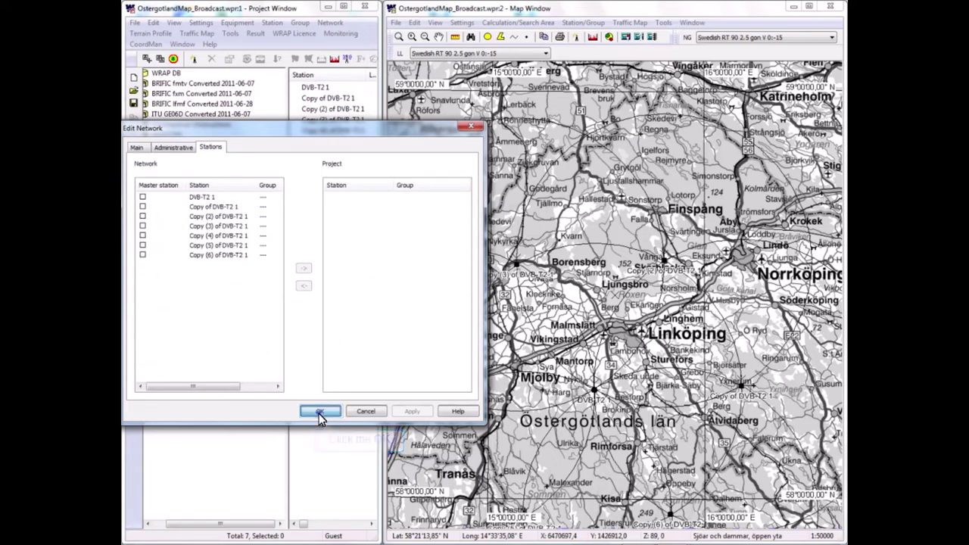
pyautogui.click(319, 414)
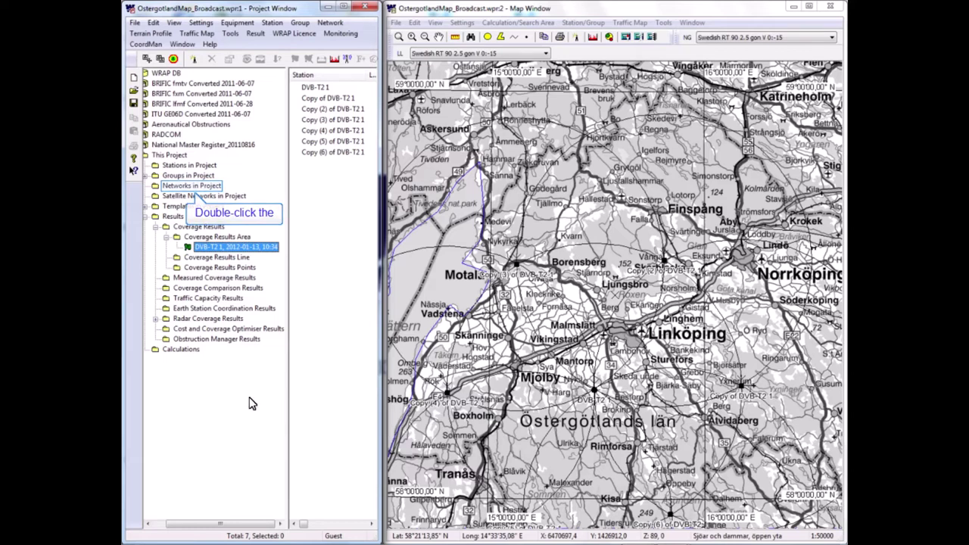
# - Select SFN A among project networks, then select stations DVB-T2 1 through Copy (6) of DVB-T2 1
pyautogui.doubleClick(169, 187)
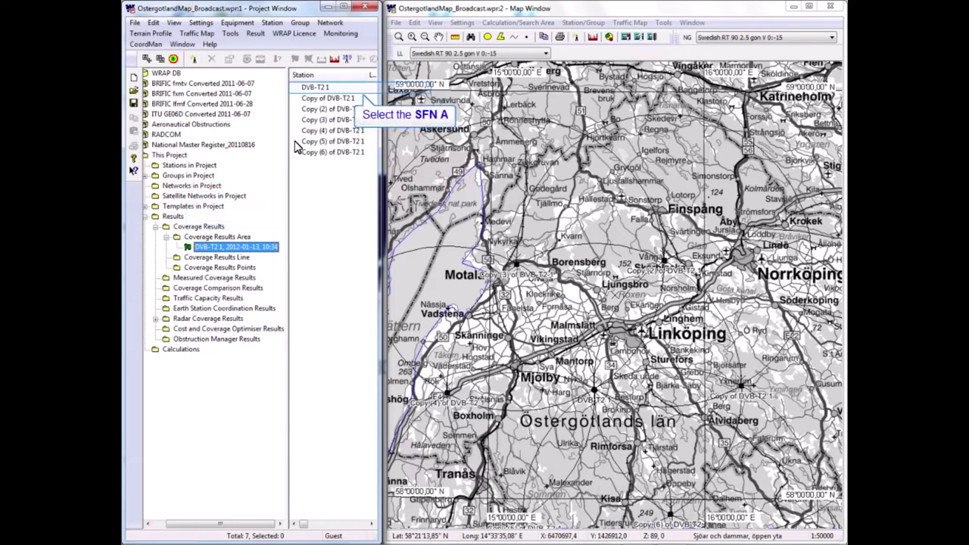
pyautogui.click(315, 89)
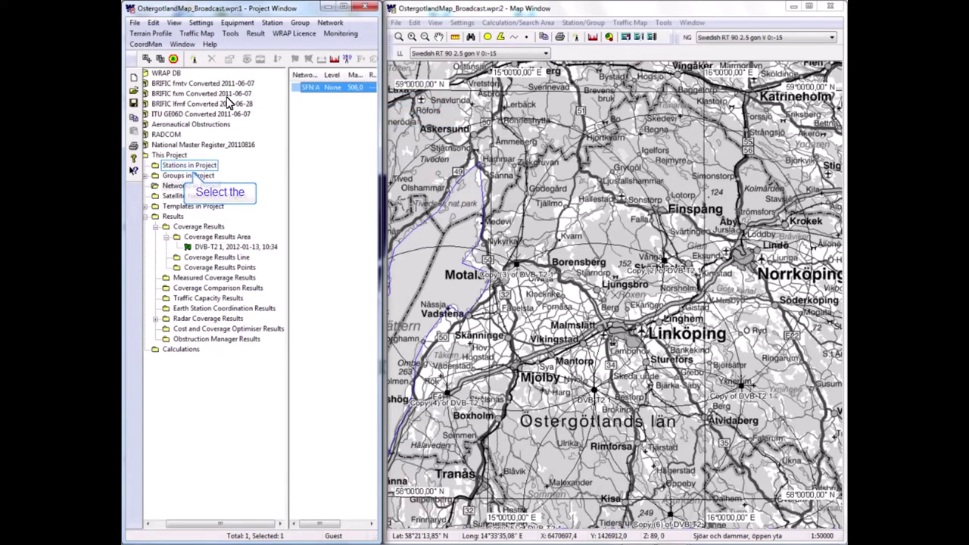
pyautogui.click(179, 166)
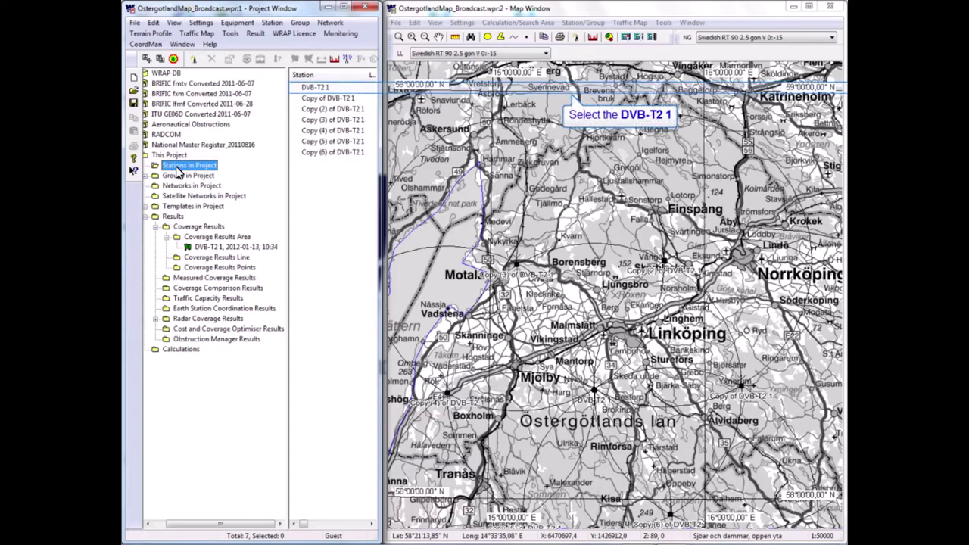
pyautogui.click(320, 88)
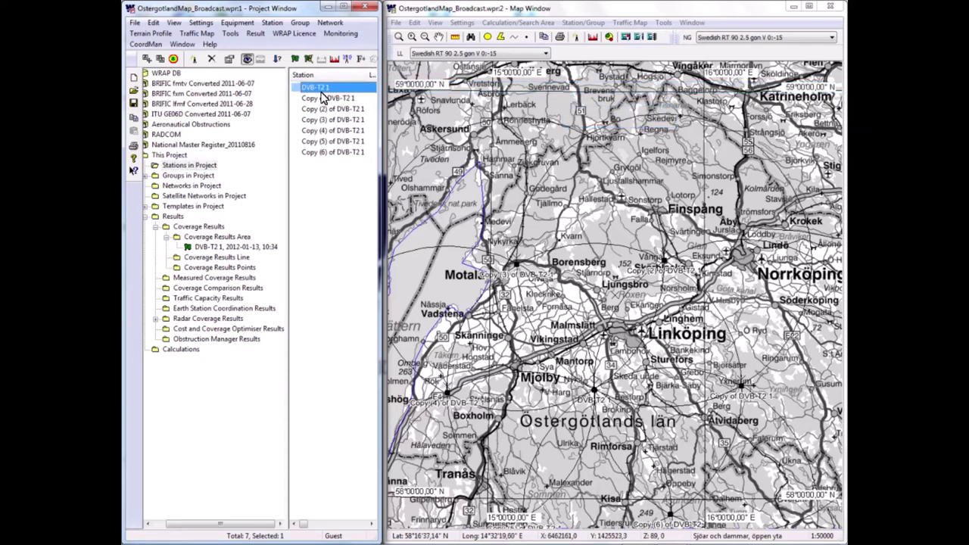
pyautogui.keyDown('shift'); pyautogui.click(320, 154); pyautogui.keyUp('shift')
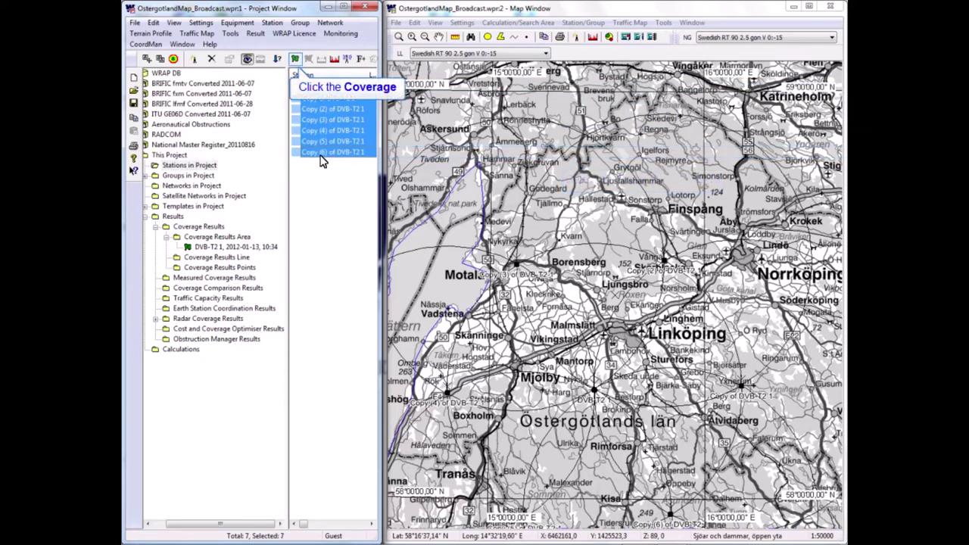
# - Start a coverage calculation with Composite Coverage, S/I as the calculation type
pyautogui.click(295, 60)
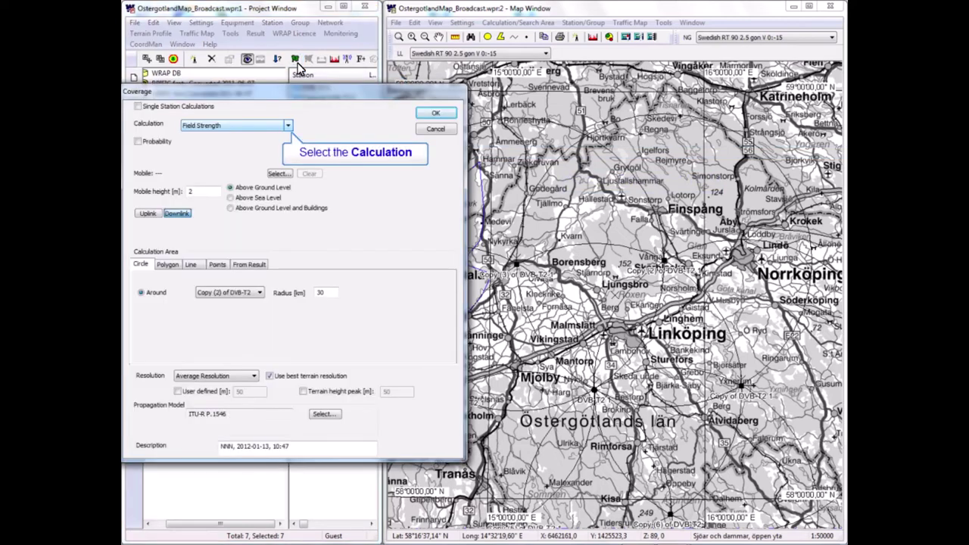
pyautogui.click(290, 125)
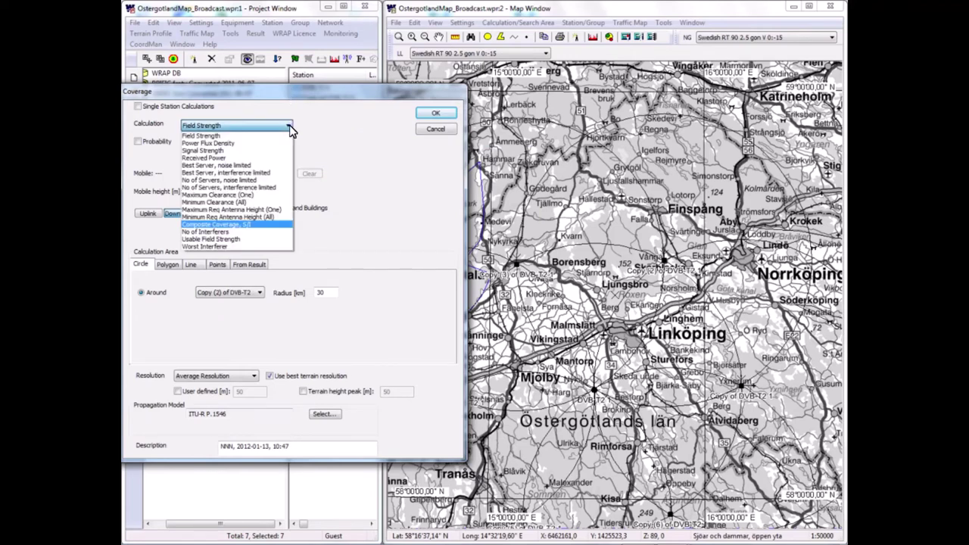
pyautogui.click(217, 225)
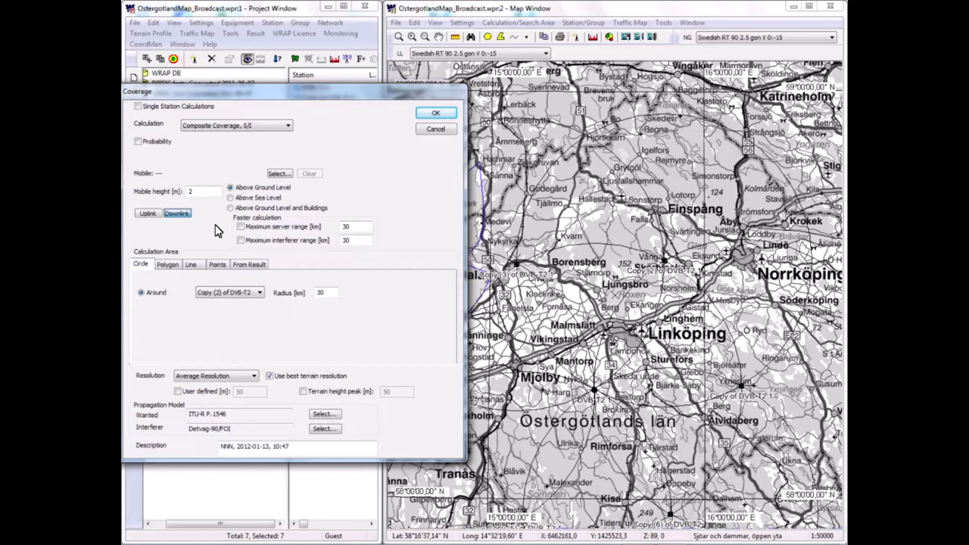
# - Choose TV DVB-T2 Omni 0 dBi 10 m as the receiving mobile equipment
pyautogui.click(280, 174)
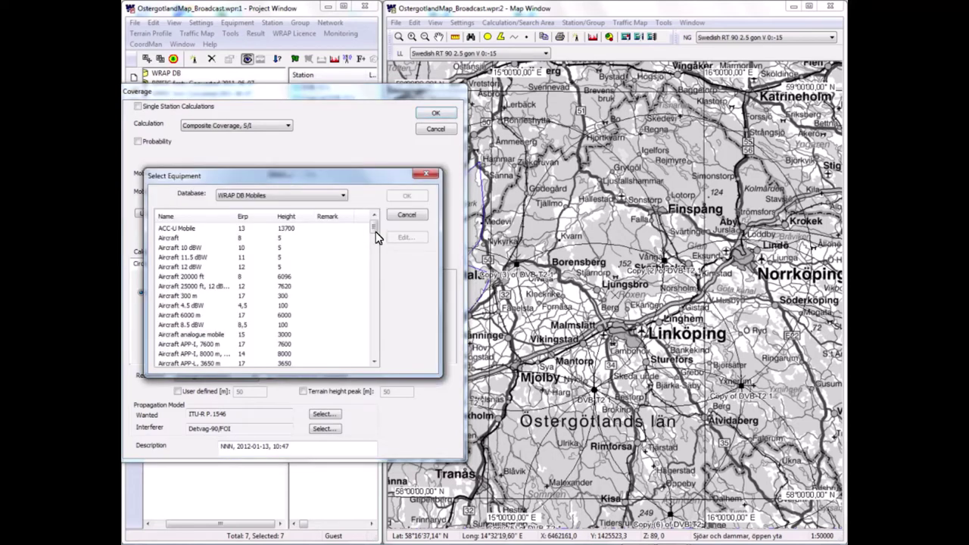
pyautogui.moveTo(374, 231); pyautogui.dragTo(375, 345)
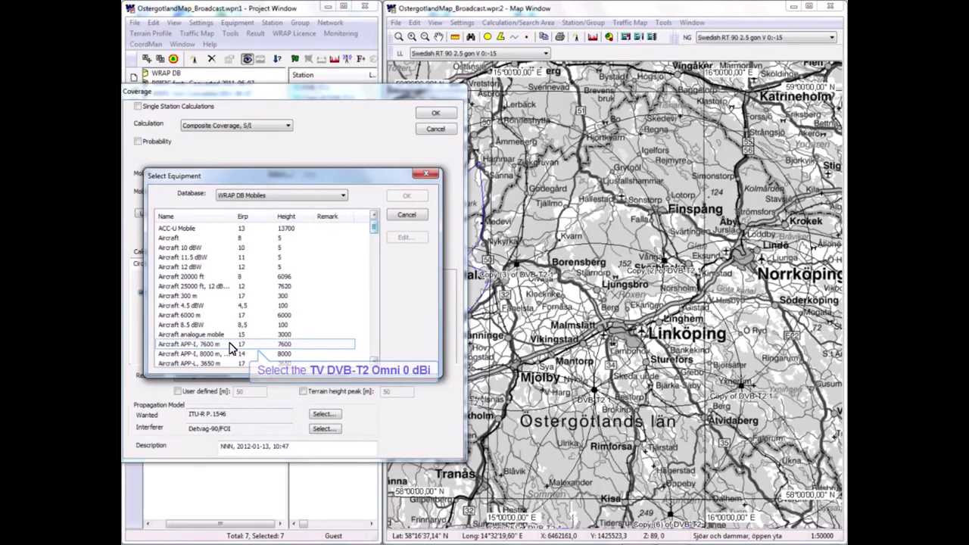
pyautogui.click(199, 344)
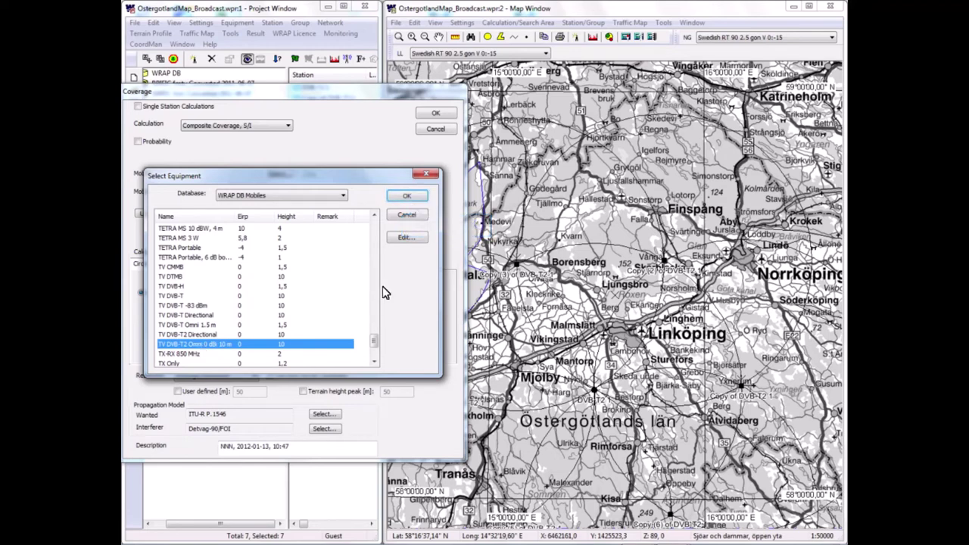
pyautogui.click(413, 201)
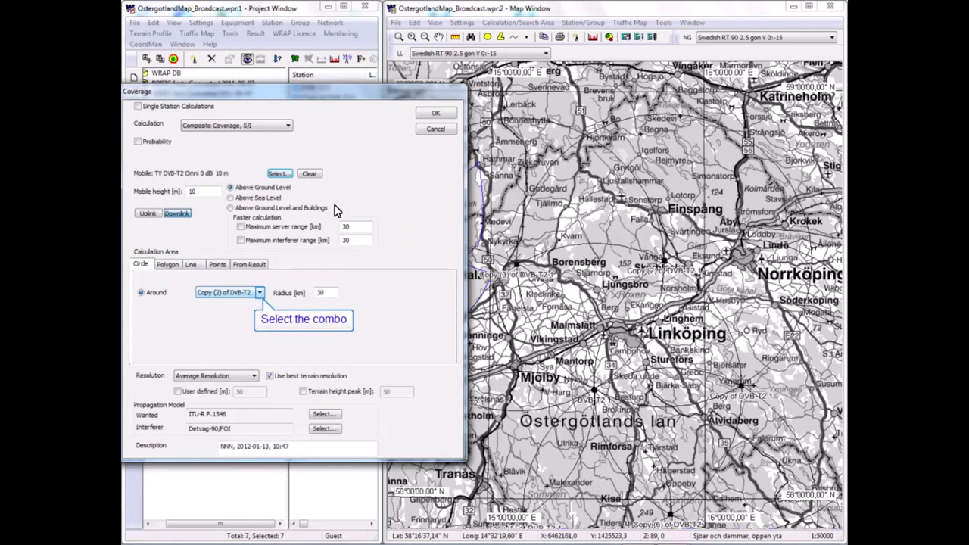
# - Centre the calculation circle on DVB-T2 1 and set its radius to 80 km
pyautogui.click(260, 294)
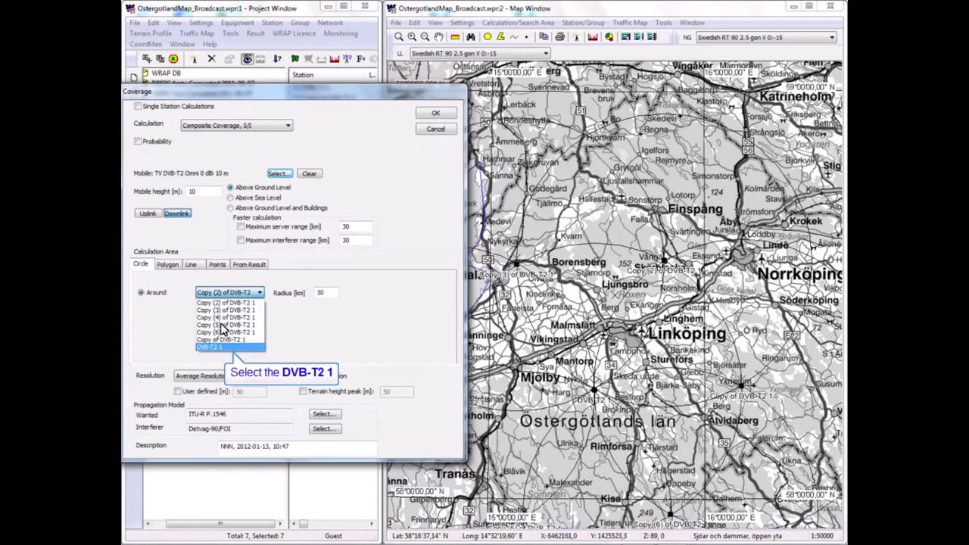
pyautogui.doubleClick(319, 293)
pyautogui.write('80')
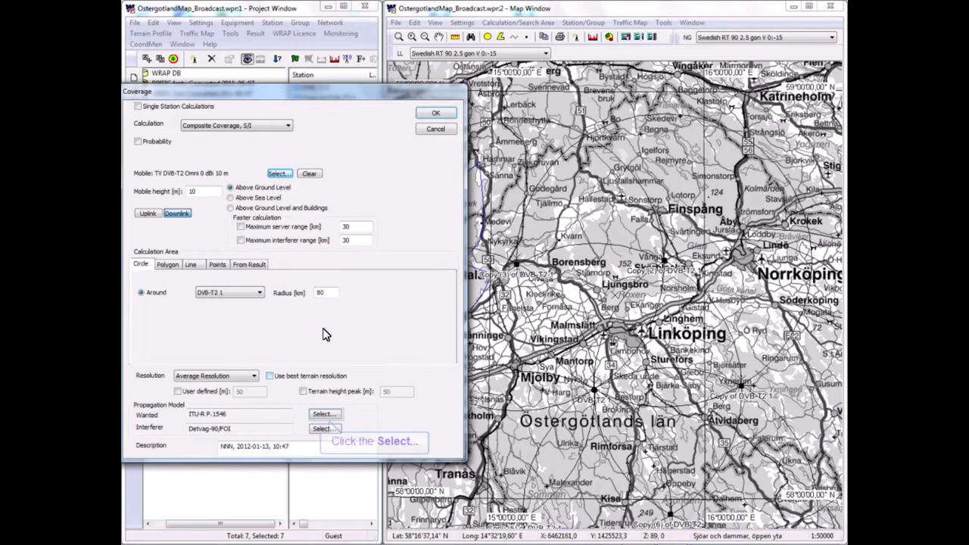
# - Set the wanted-signal propagation model to Longley-Rice
pyautogui.click(324, 414)
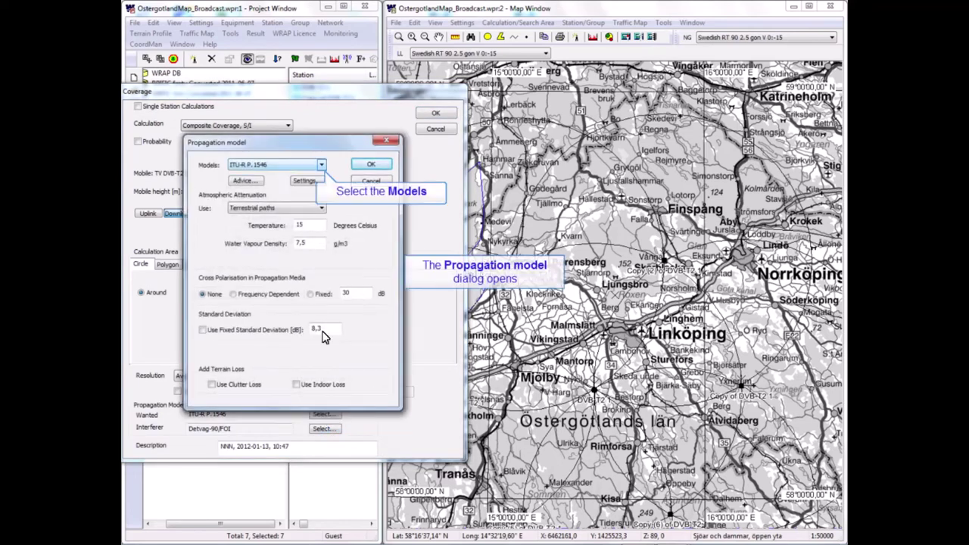
pyautogui.click(322, 165)
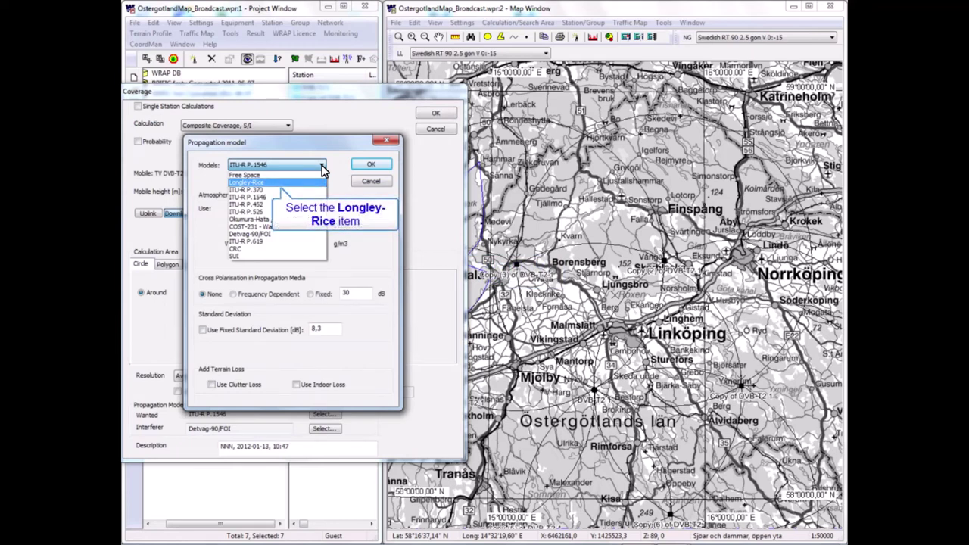
pyautogui.click(259, 183)
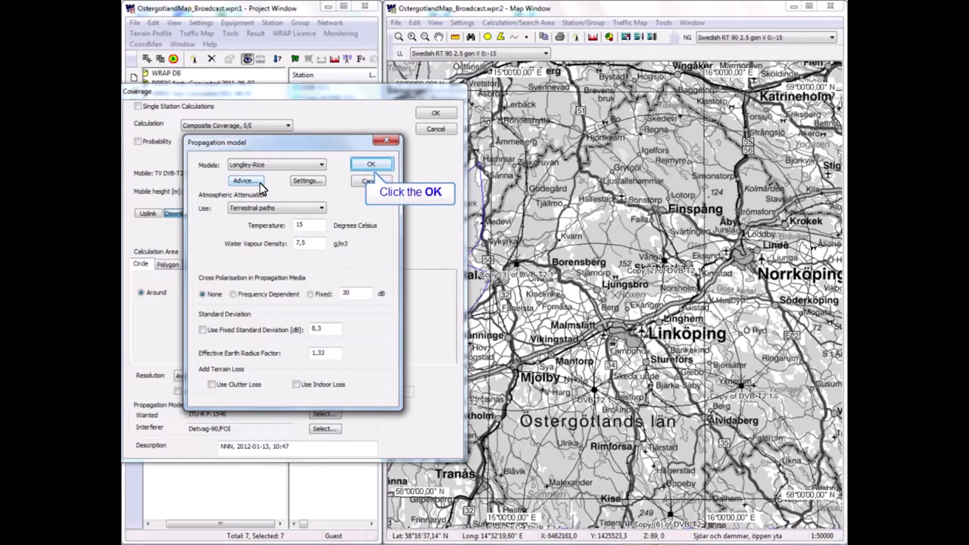
pyautogui.click(372, 163)
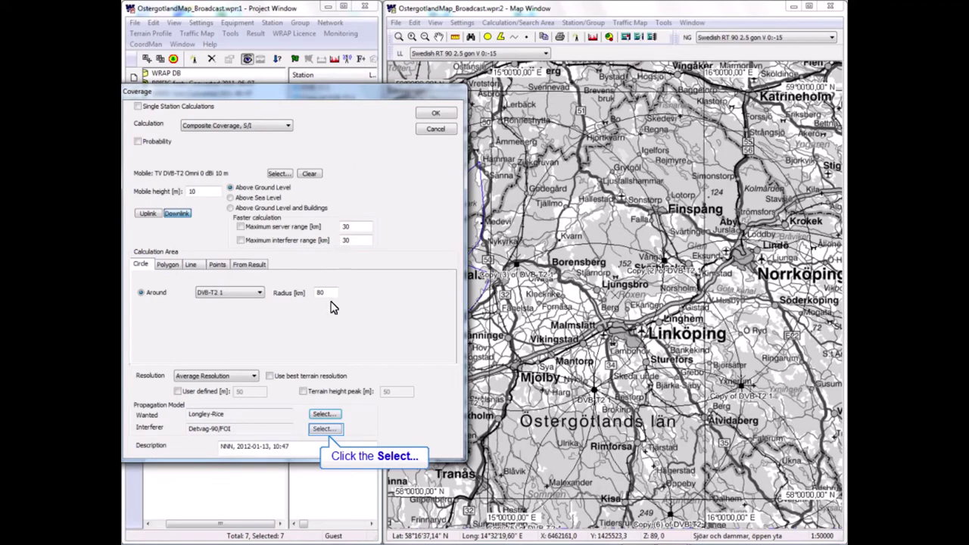
# - Set the interferer propagation model to Longley-Rice as well
pyautogui.click(324, 428)
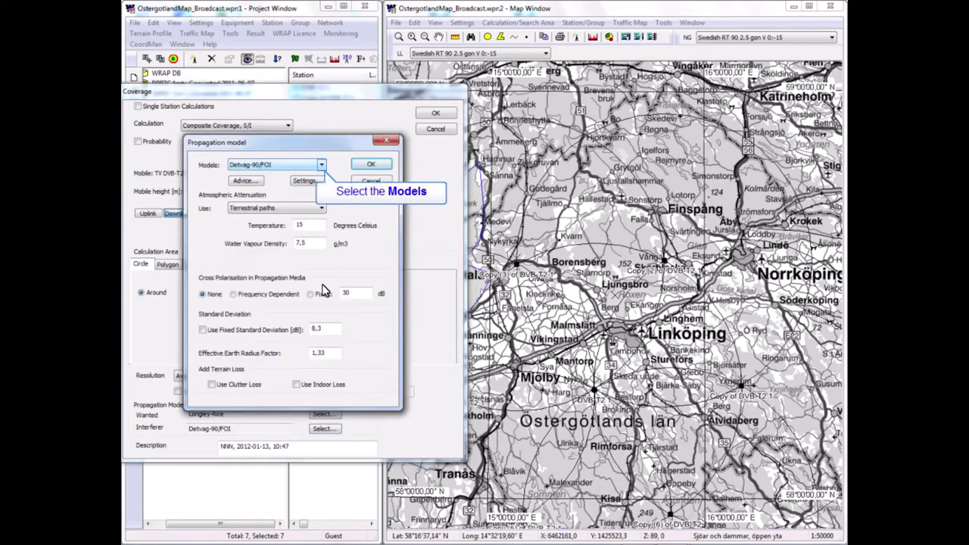
pyautogui.click(322, 166)
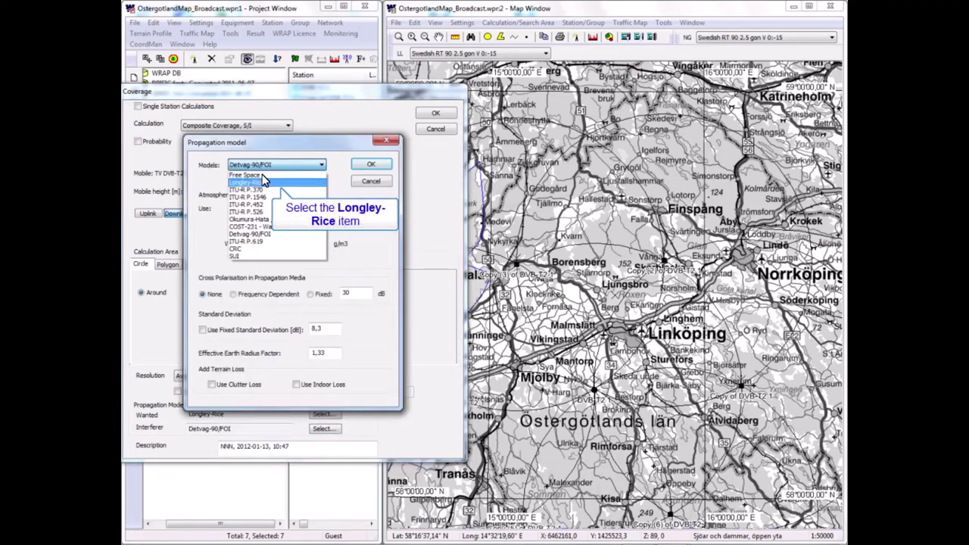
pyautogui.click(257, 183)
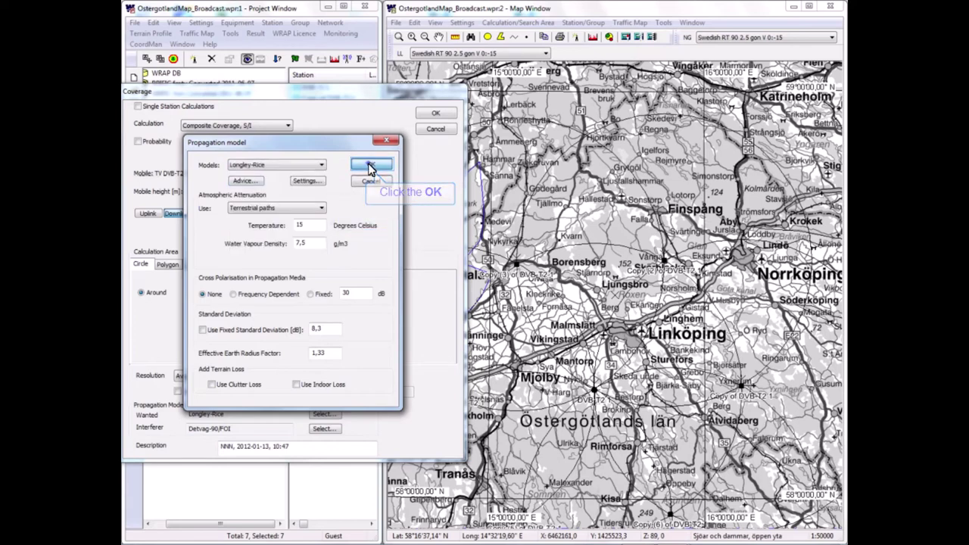
pyautogui.click(369, 164)
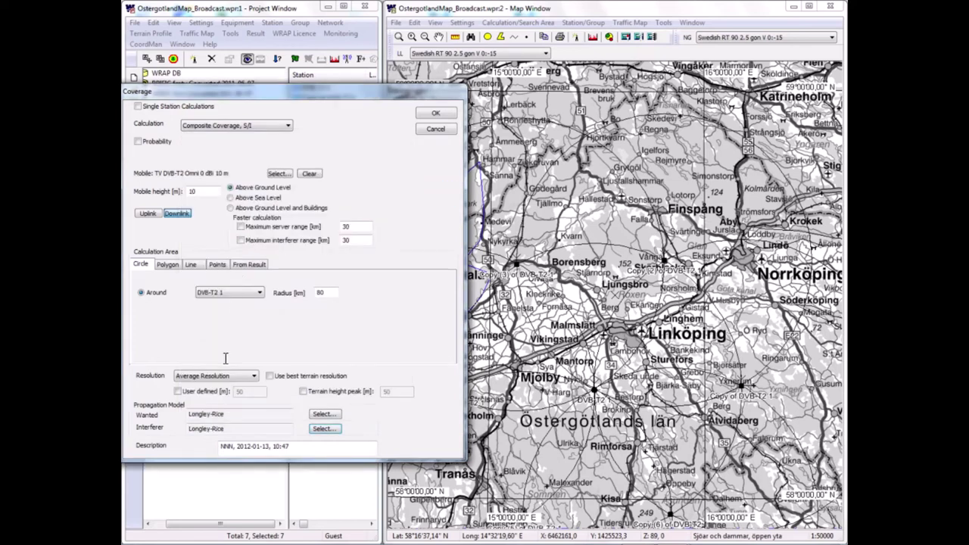
# - Enter 'Composite S/I, SFN A' as the calculation description
pyautogui.doubleClick(227, 447)
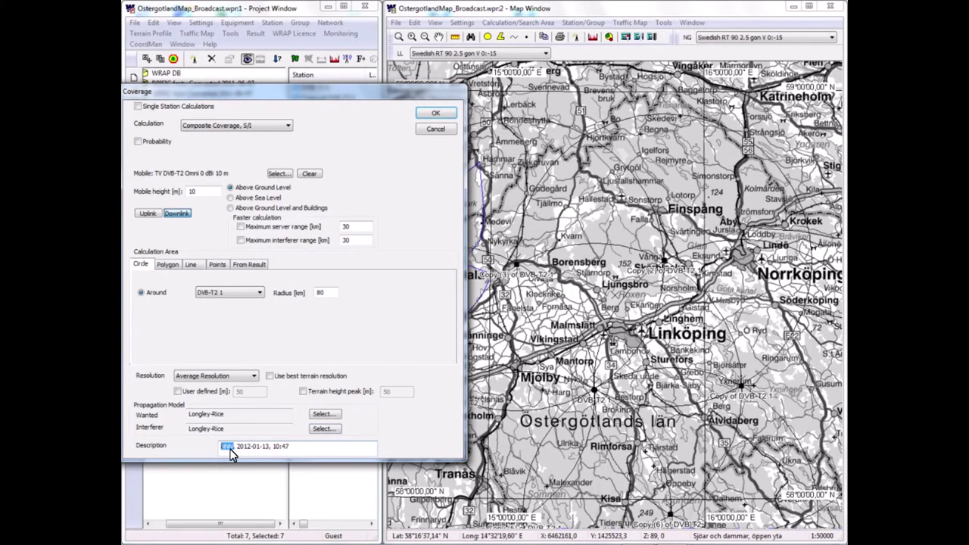
pyautogui.write('Composite,')
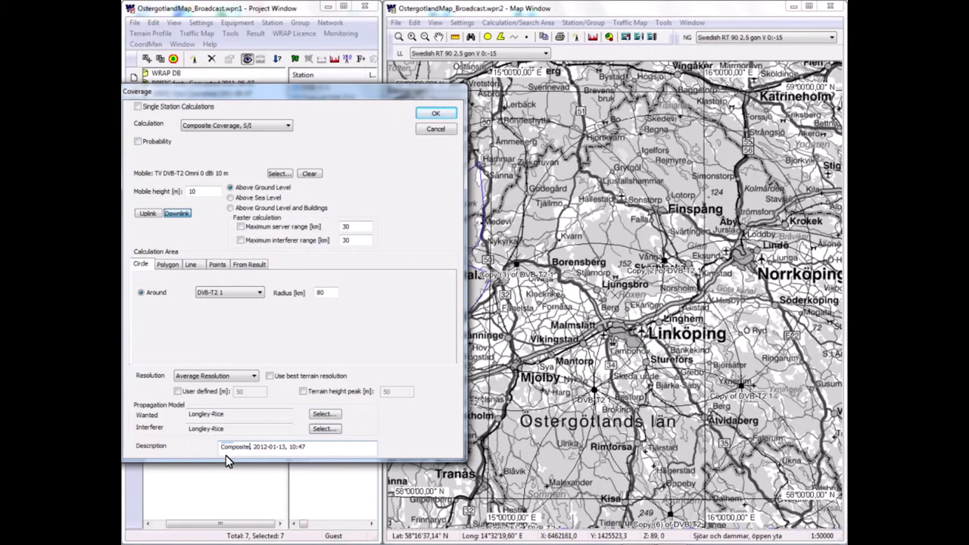
pyautogui.write(' S/I, SRFN')
pyautogui.press('BackSpace')
pyautogui.press('BackSpace')
pyautogui.press('BackSpace')
pyautogui.write('FN A')
# - Leave the Probability option off and run the composite coverage calculation
pyautogui.hotkey('alt', 'p')
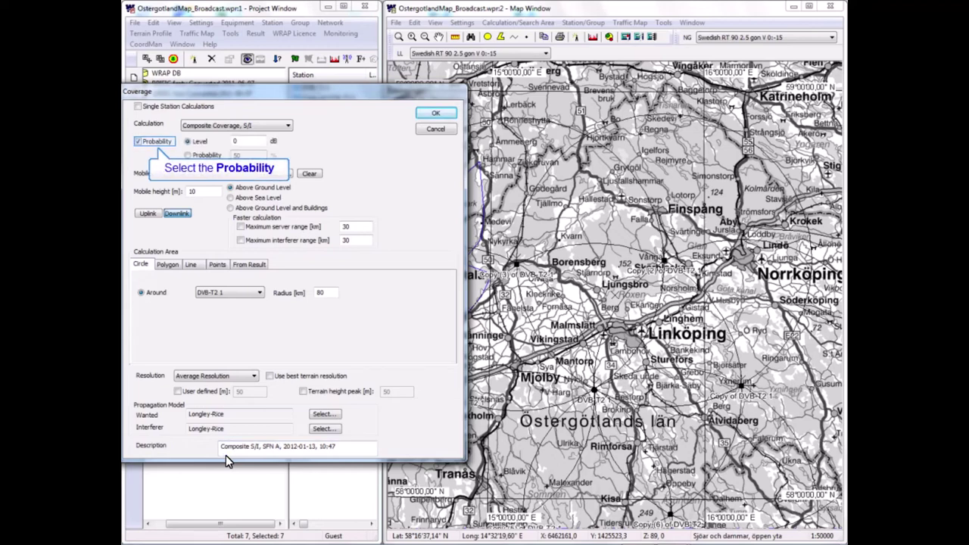
pyautogui.click(139, 141)
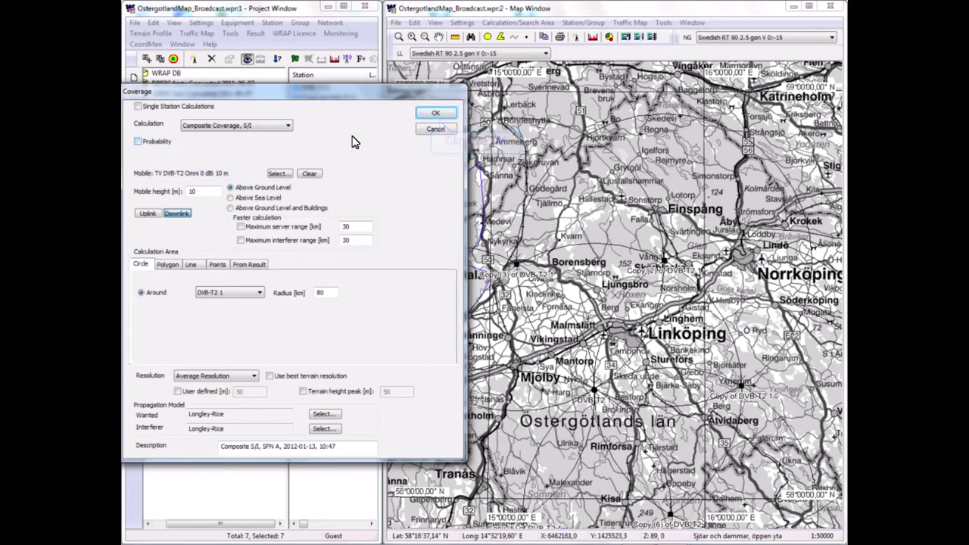
pyautogui.click(437, 115)
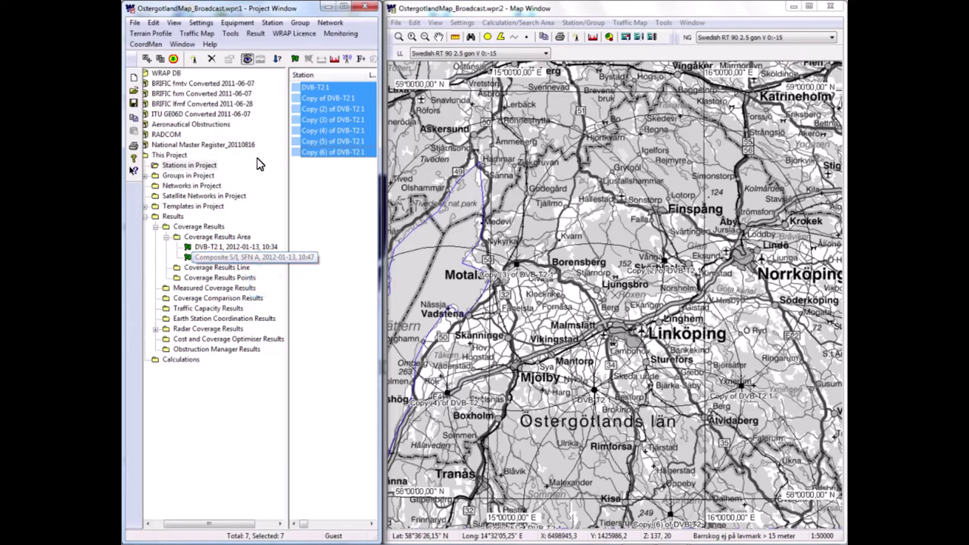
# - Make the Composite S/I, SFN A result visible on the map from its context menu
pyautogui.click(214, 259)
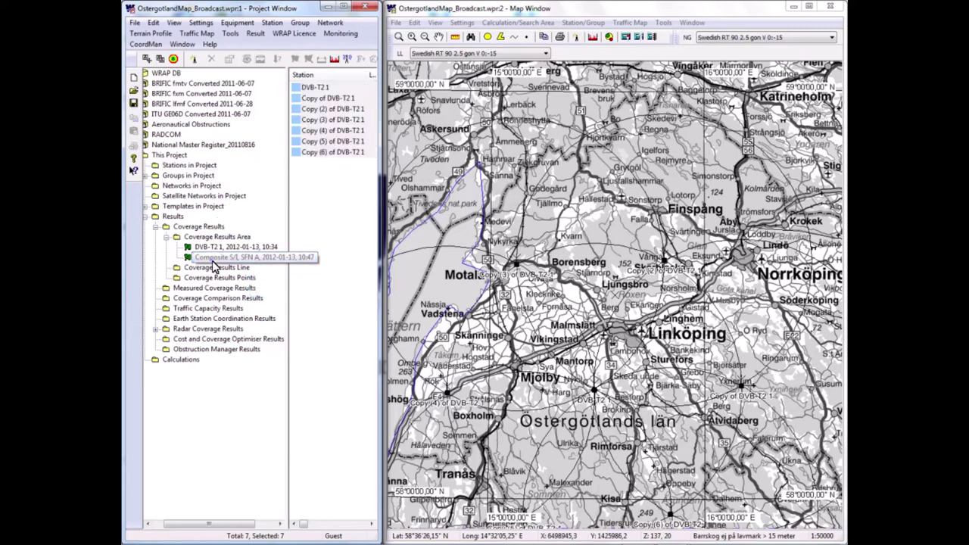
pyautogui.rightClick(213, 262)
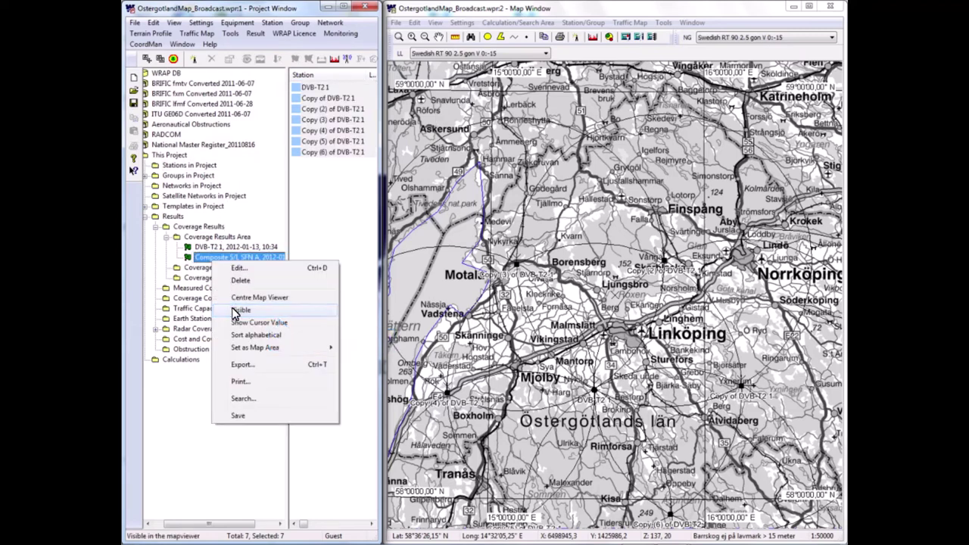
pyautogui.click(241, 309)
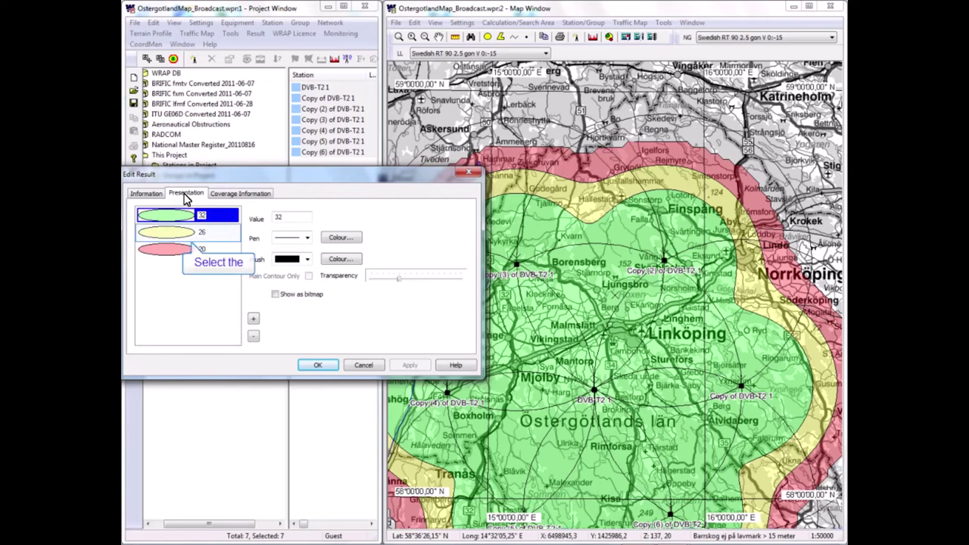
# - Check the 26 and 32 zone levels, then confirm and close the Edit Result dialog
pyautogui.click(174, 241)
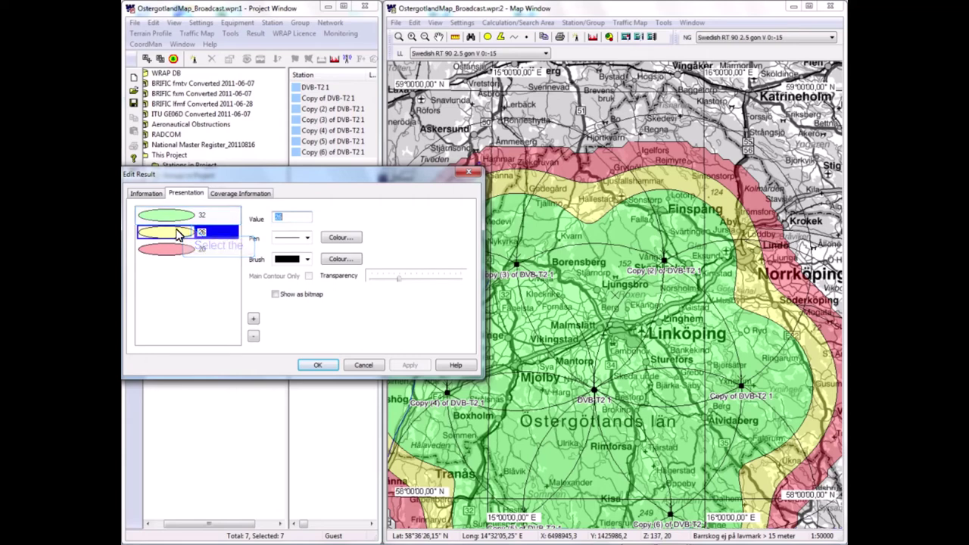
pyautogui.click(178, 220)
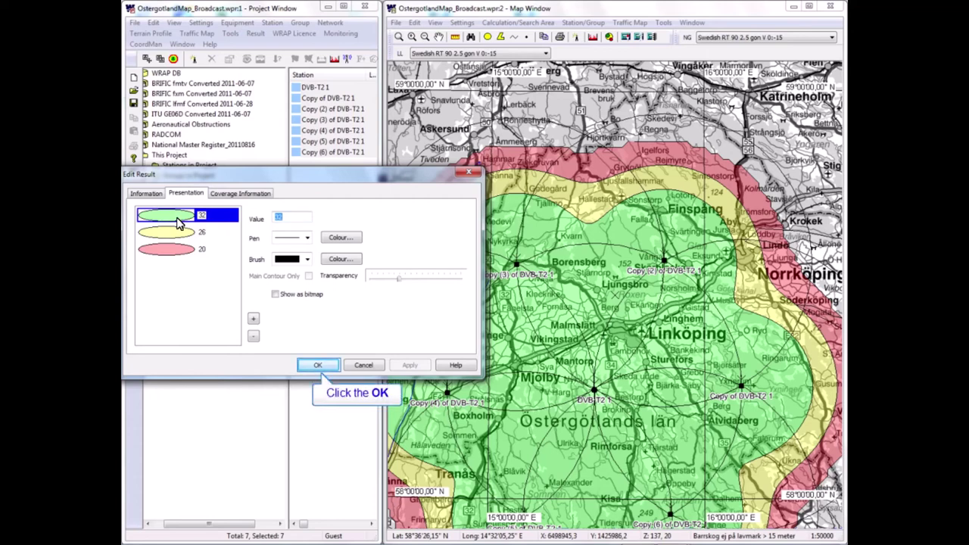
pyautogui.click(320, 367)
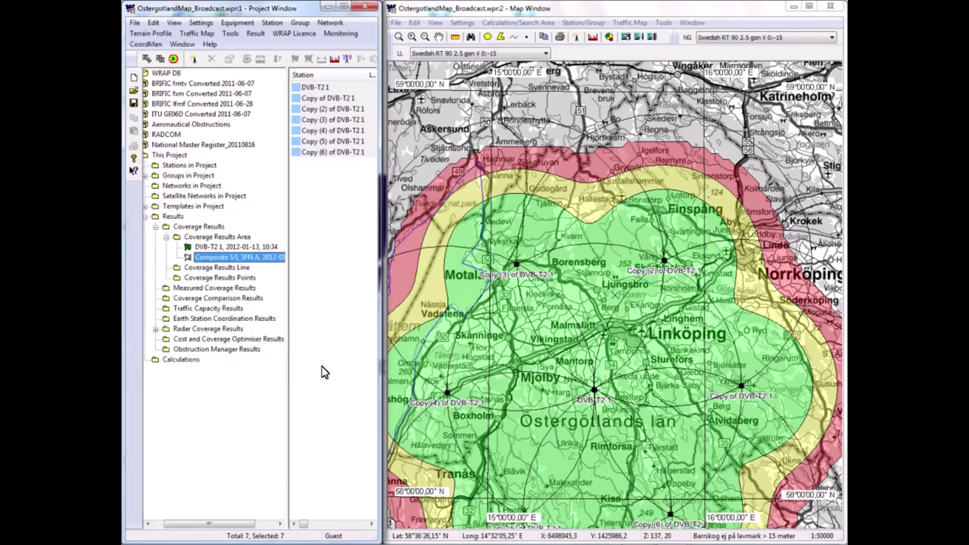
# - Pan the map to centre the composite coverage zones around all seven stations
pyautogui.click(439, 37)
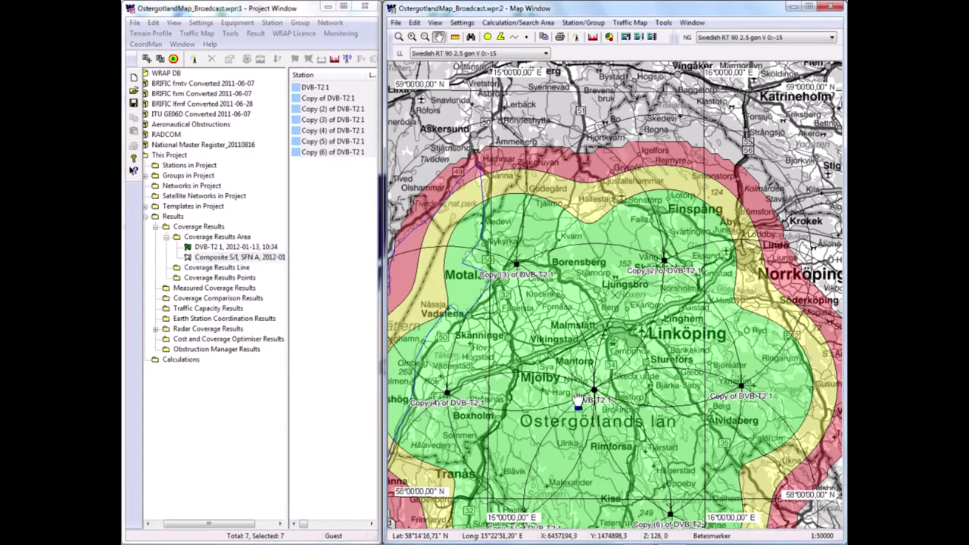
pyautogui.moveTo(531, 473); pyautogui.dragTo(578, 401)
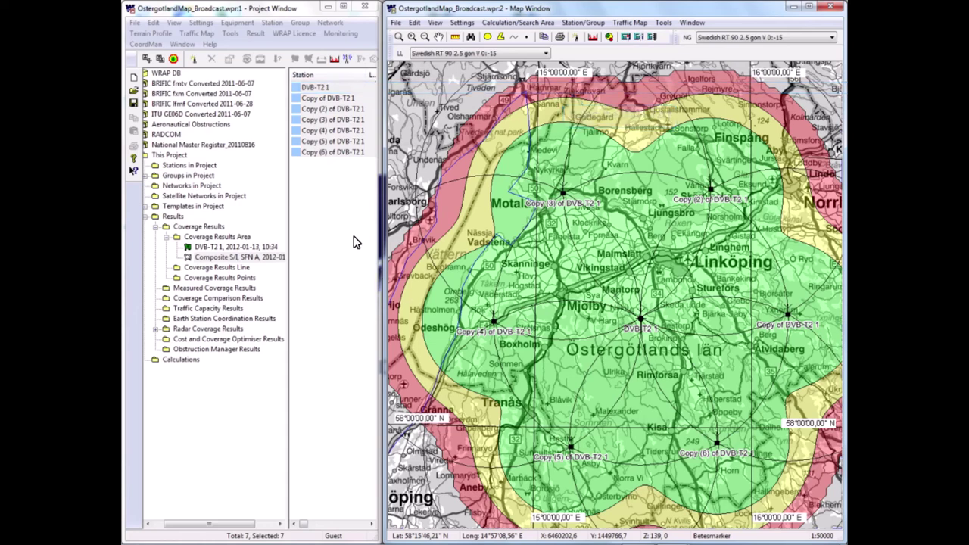
# - List the ITU GE06D project stations with coordinates in a widened Project Window, selecting DVB-T2 1
pyautogui.click(323, 88)
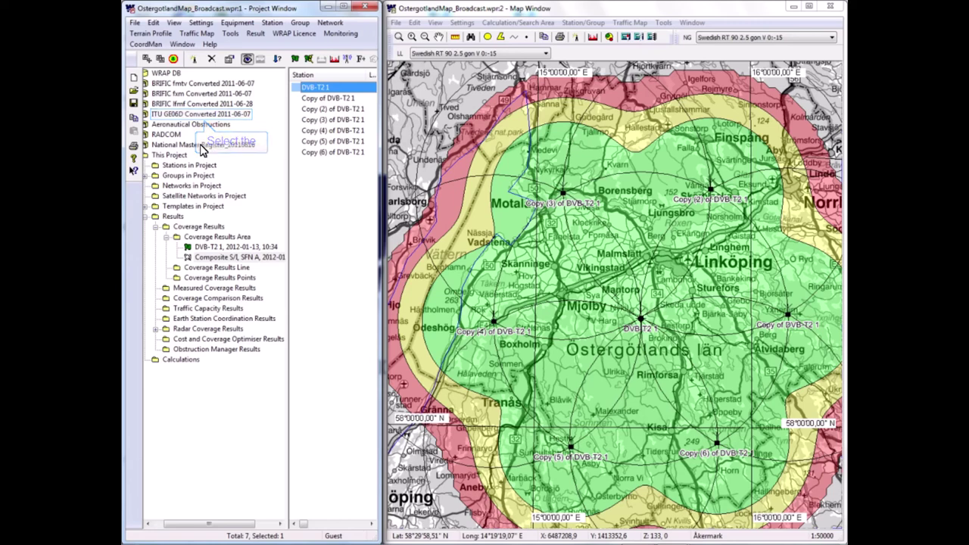
pyautogui.click(181, 114)
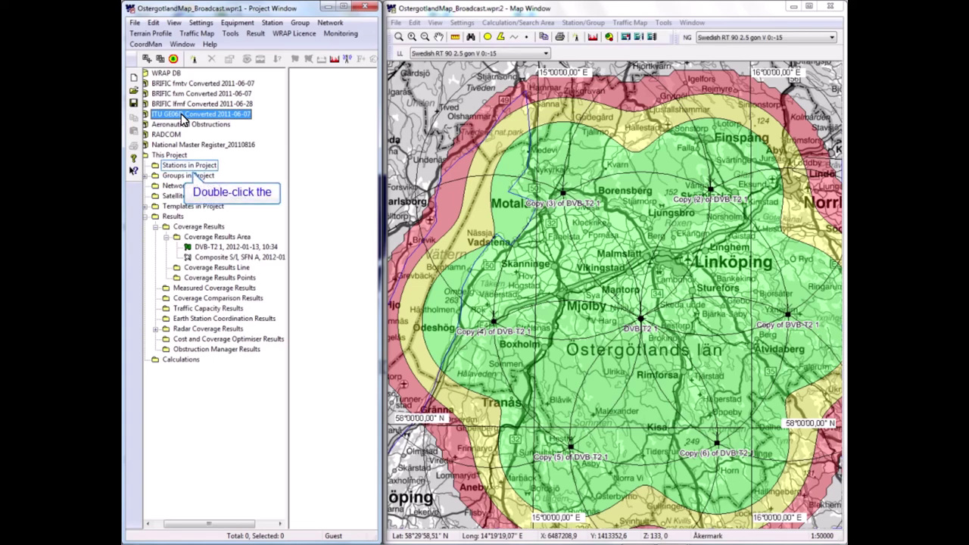
pyautogui.doubleClick(165, 165)
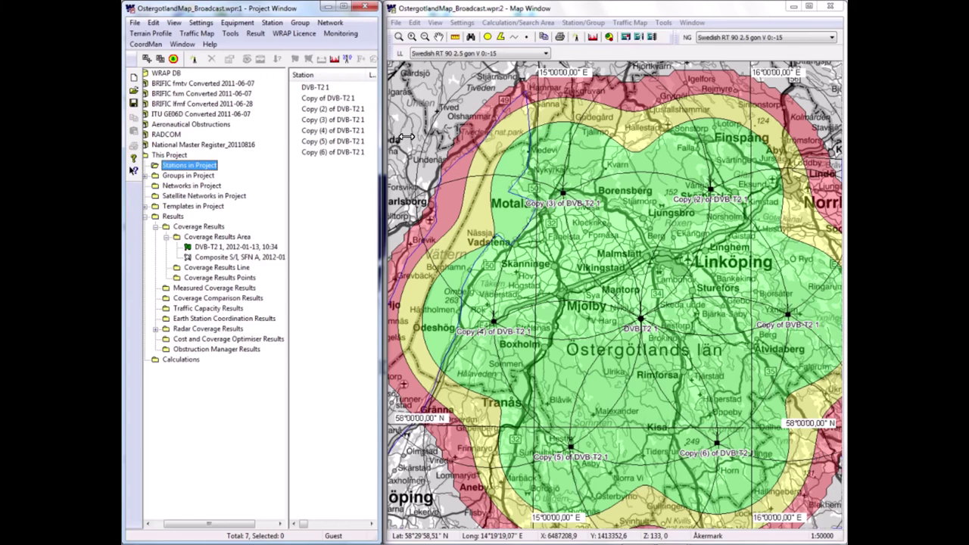
pyautogui.moveTo(407, 137); pyautogui.dragTo(551, 150)
pyautogui.click(318, 77)
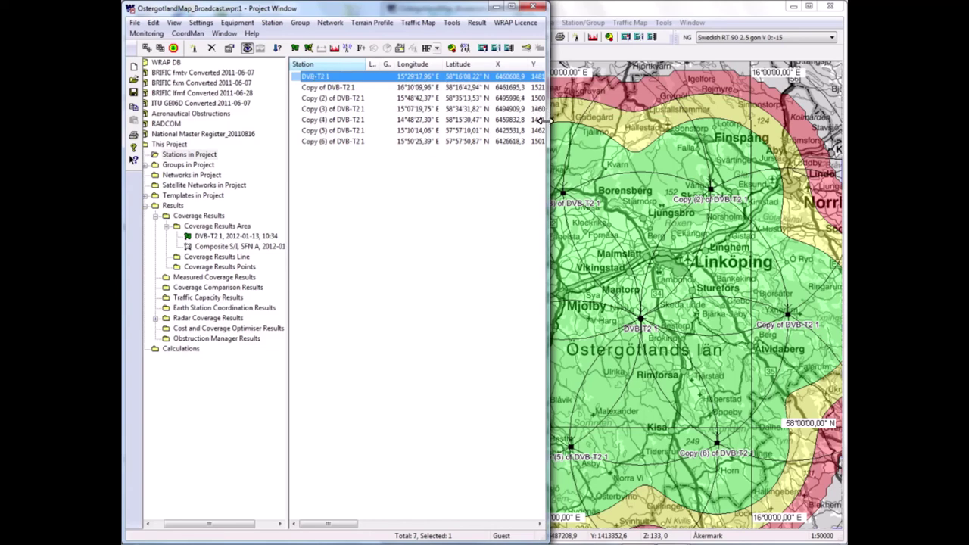
# - Narrow the Project Window back to reveal the full coverage map
pyautogui.moveTo(545, 119); pyautogui.dragTo(383, 130)
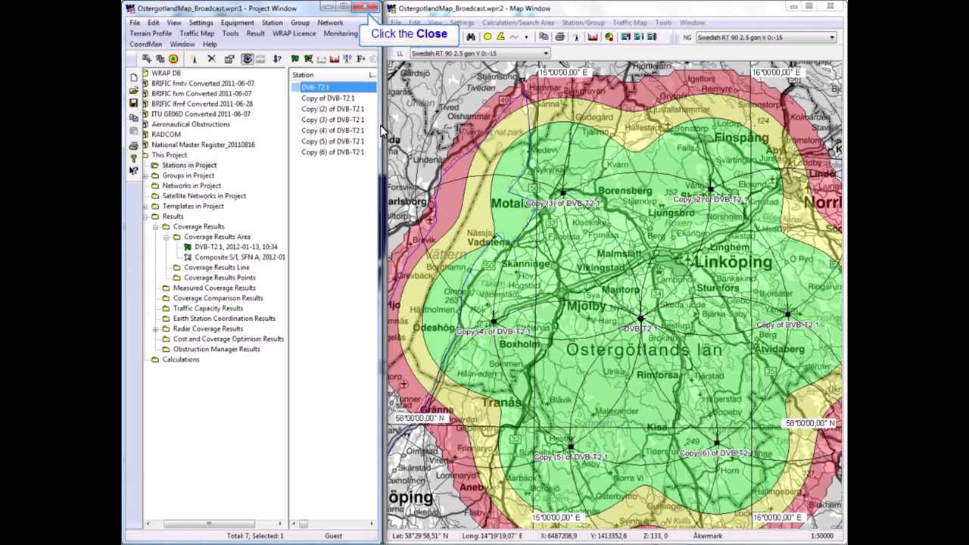
# - Close the Project Window, triggering the save prompt for OstergotlandMap_Broadcast.wpr
pyautogui.click(367, 8)
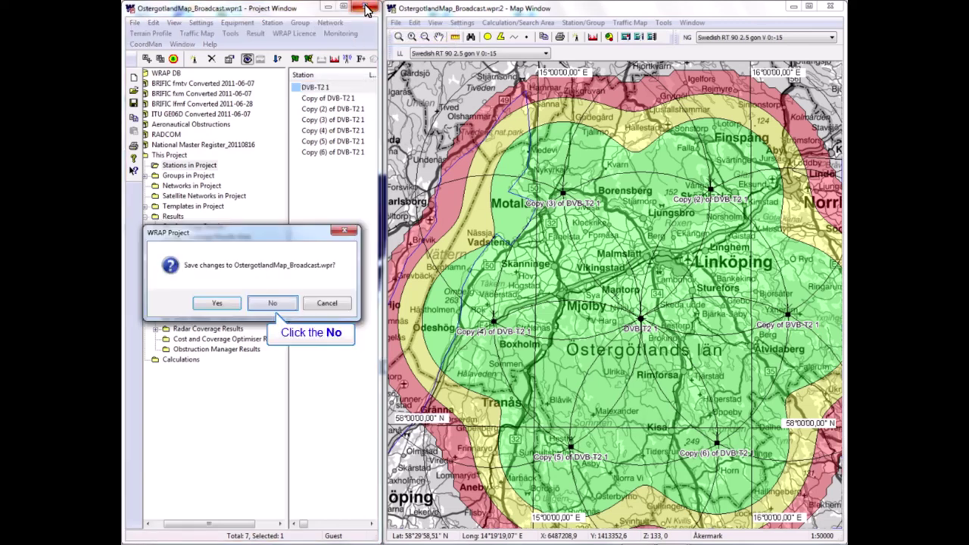